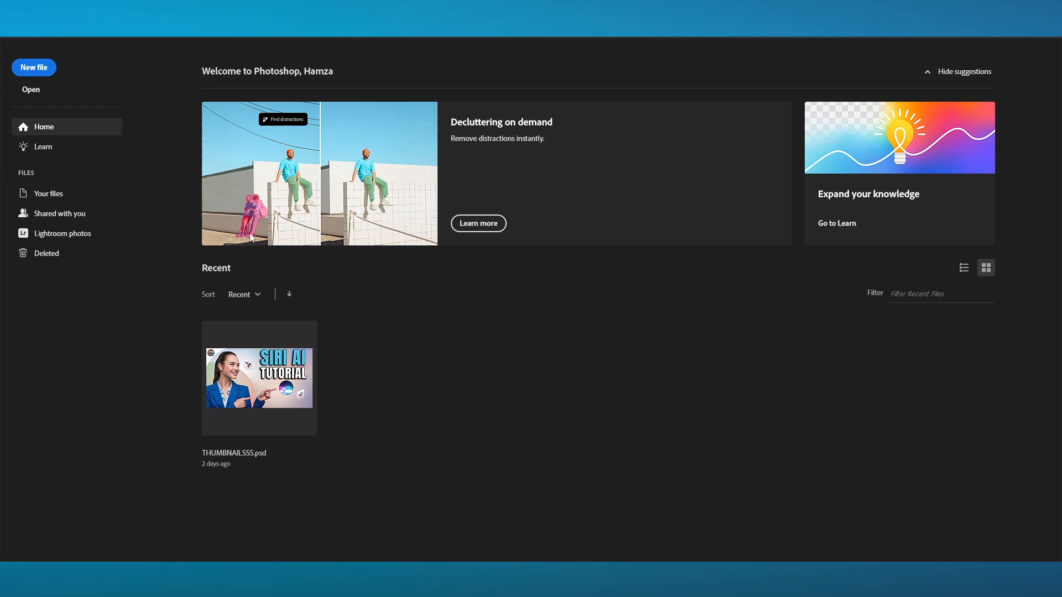
# Create a new document from the Default Photoshop Size preset, 7 x 5 in at 300 ppi
pyautogui.click(34, 67)
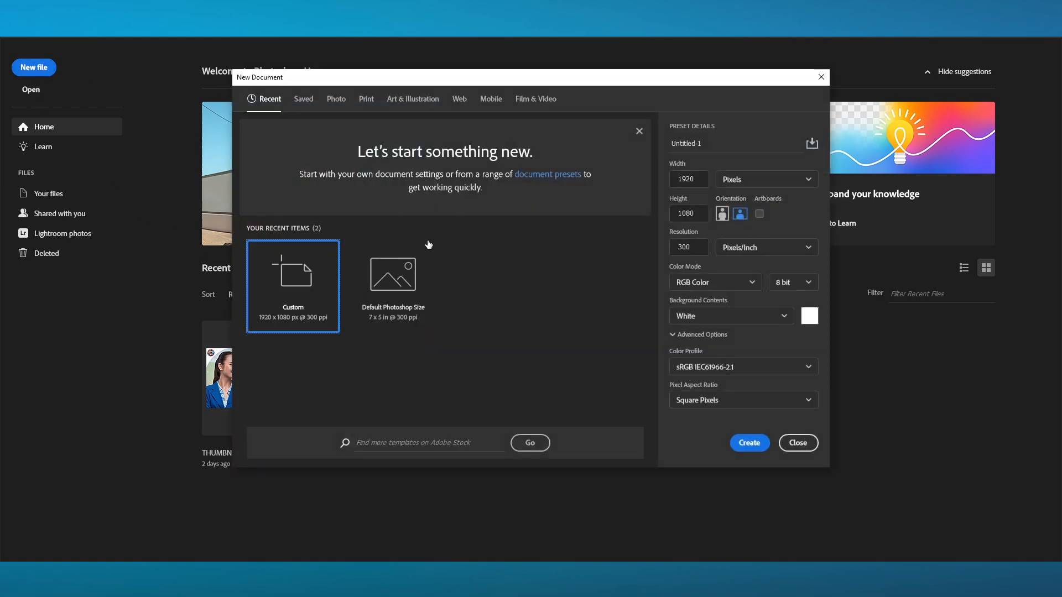
pyautogui.click(374, 275)
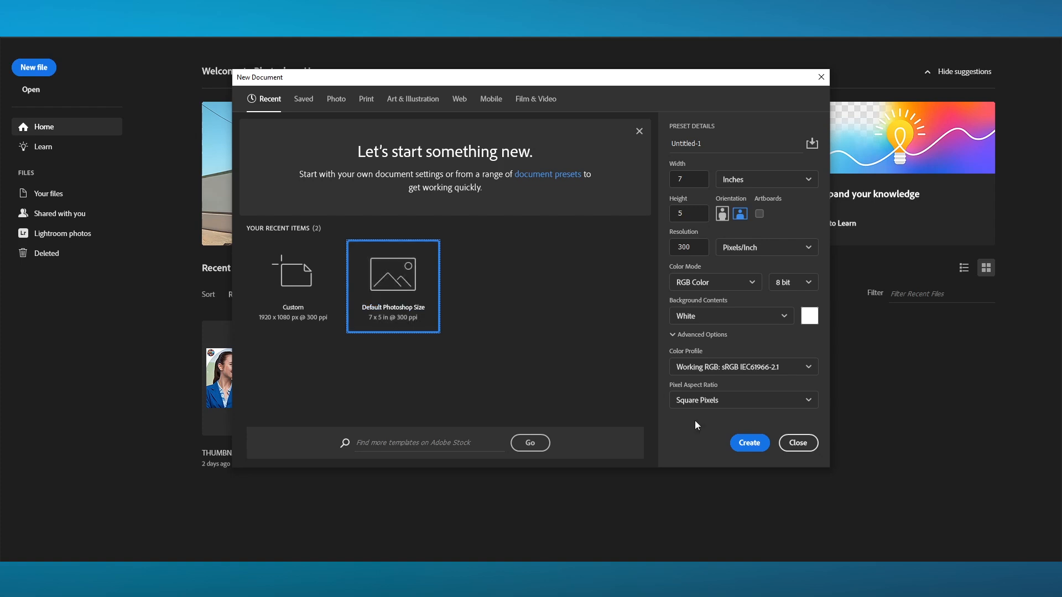
pyautogui.click(748, 442)
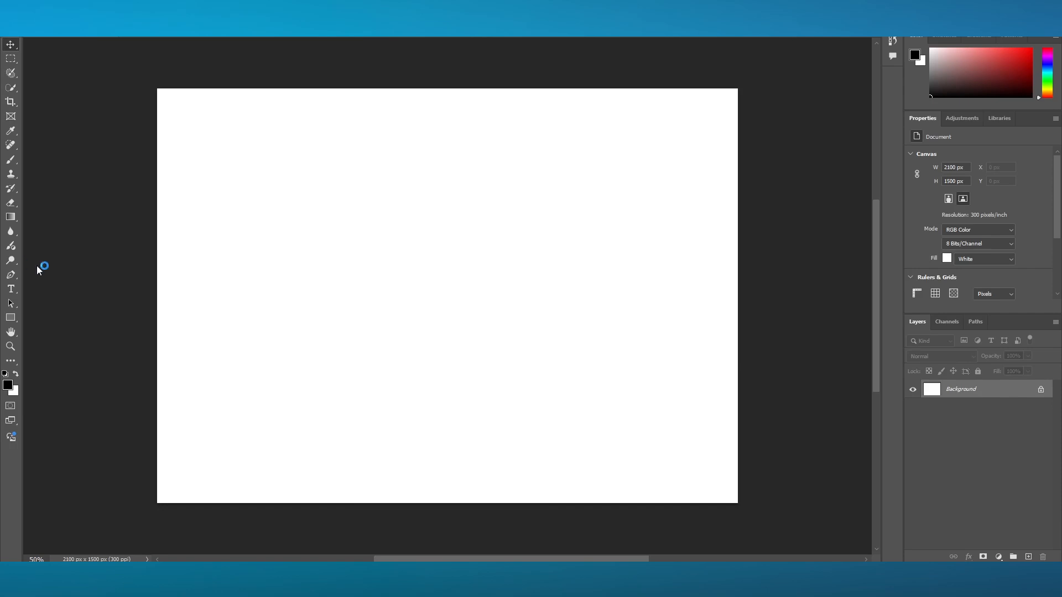
# Activate the Polygon tool
pyautogui.click(10, 324)
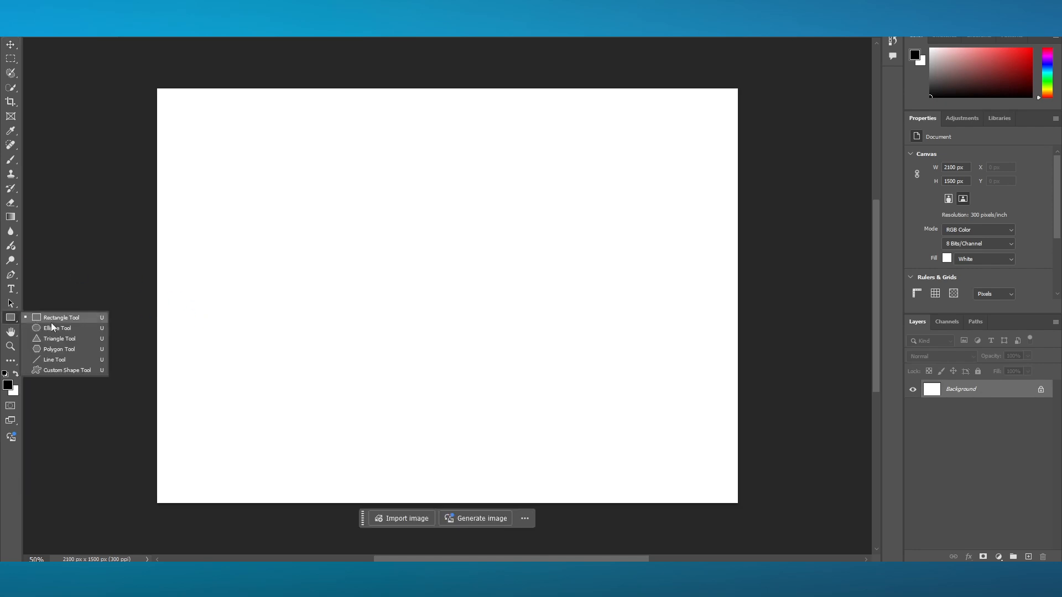
pyautogui.click(56, 352)
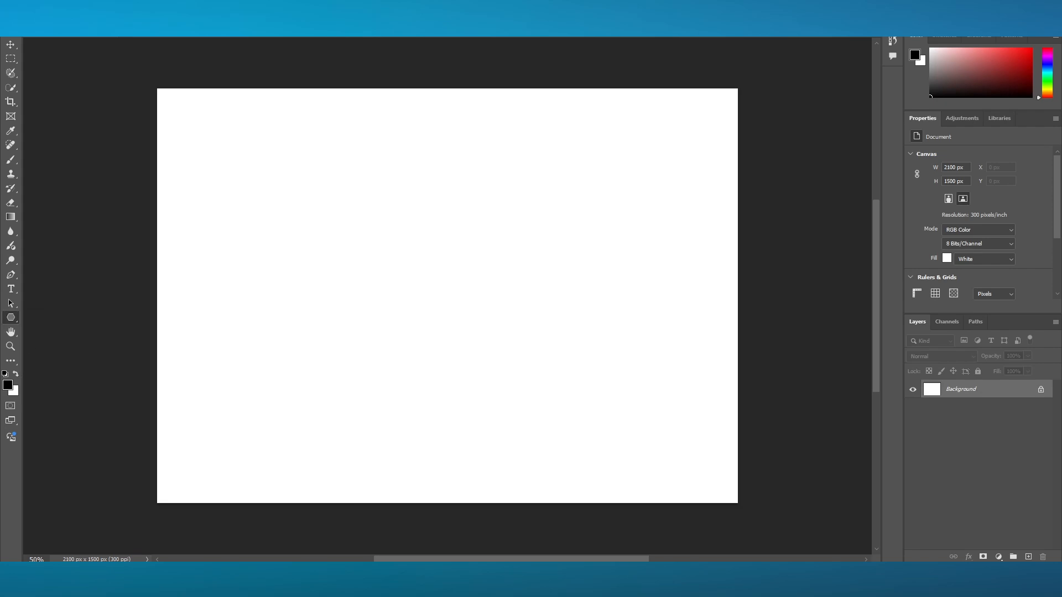
# Try drawing freehand polygons with 5, 79 and 12 sides on the canvas, undoing each one
pyautogui.moveTo(218, 186); pyautogui.dragTo(398, 302)
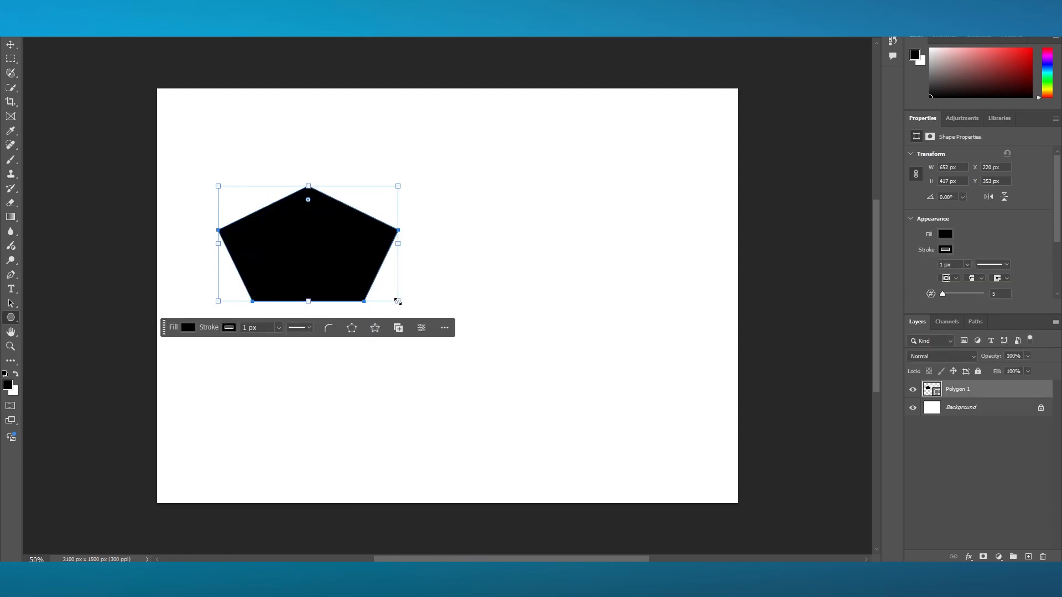
pyautogui.hotkey('ctrl', 'z')
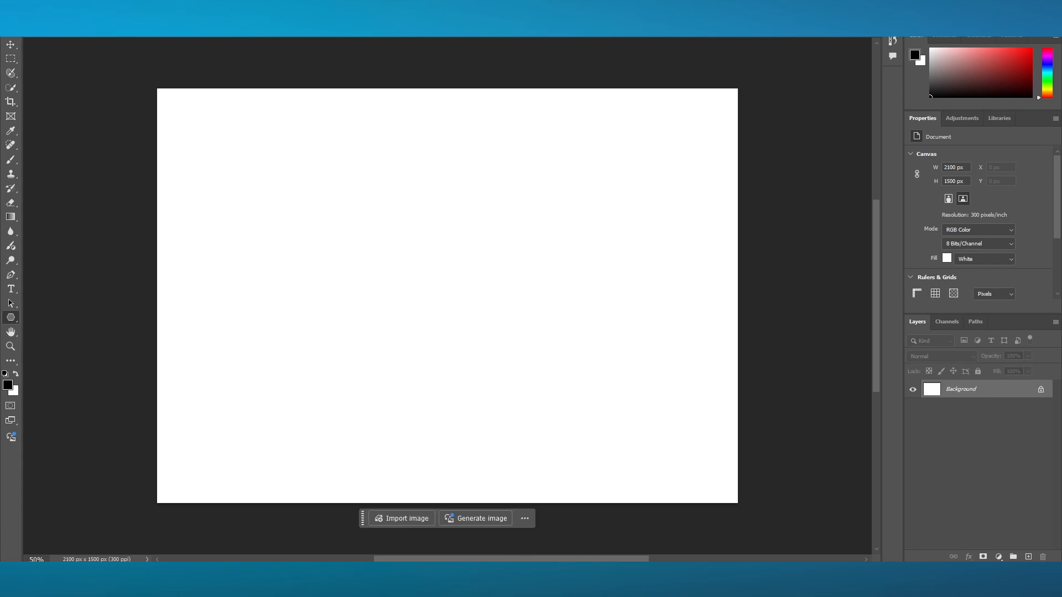
pyautogui.moveTo(317, 138); pyautogui.dragTo(412, 204)
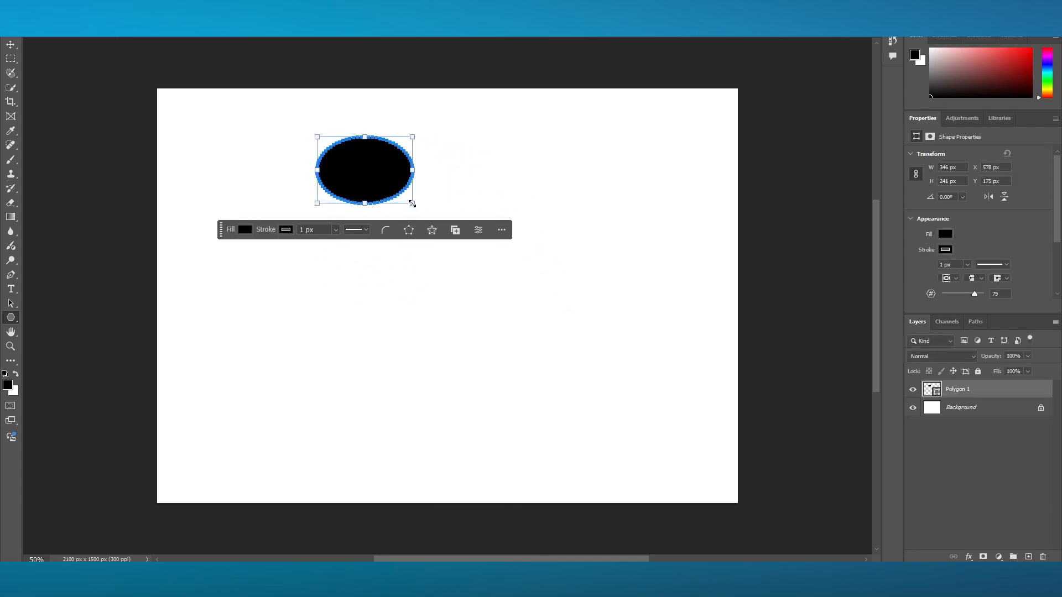
pyautogui.hotkey('ctrl', 'z')
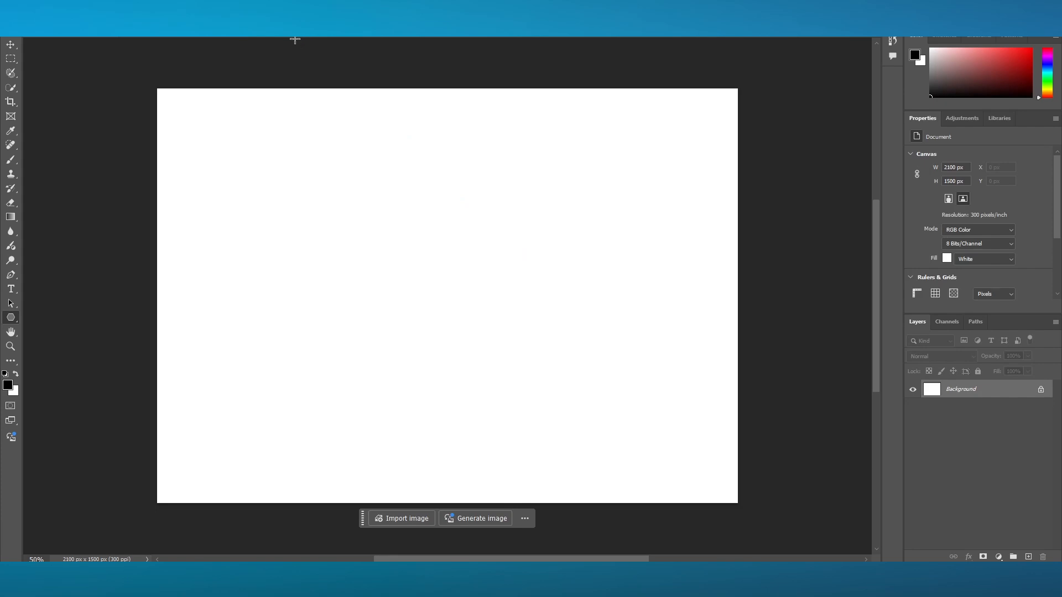
pyautogui.moveTo(287, 155); pyautogui.dragTo(540, 385)
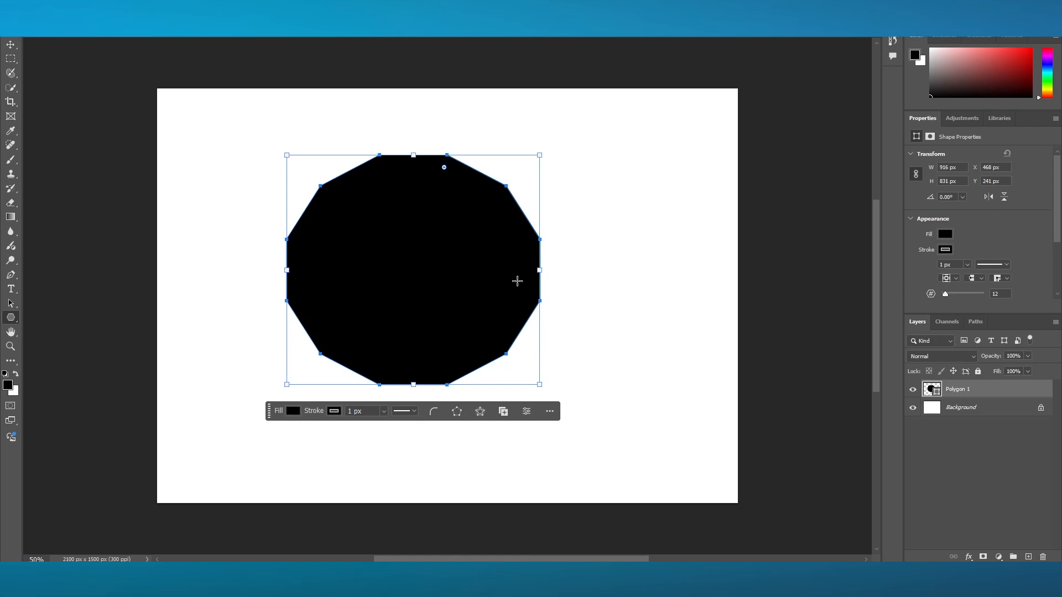
pyautogui.hotkey('ctrl', 'z')
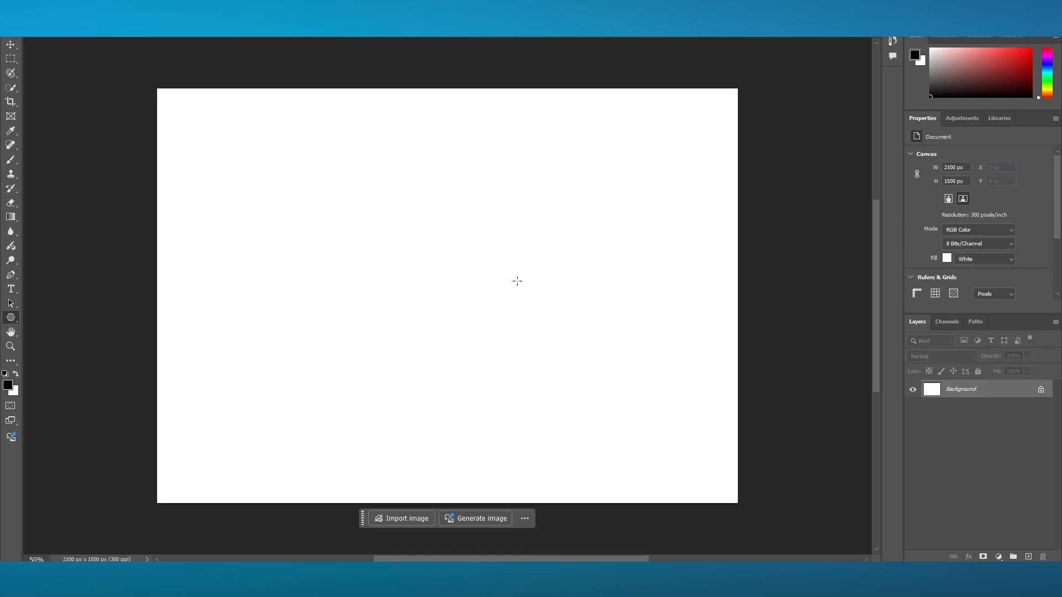
# Create a symmetric 8-sided polygon, 100 x 100 px, with a 5 px corner radius, drawn from its center in the canvas's upper right half
pyautogui.click(484, 207)
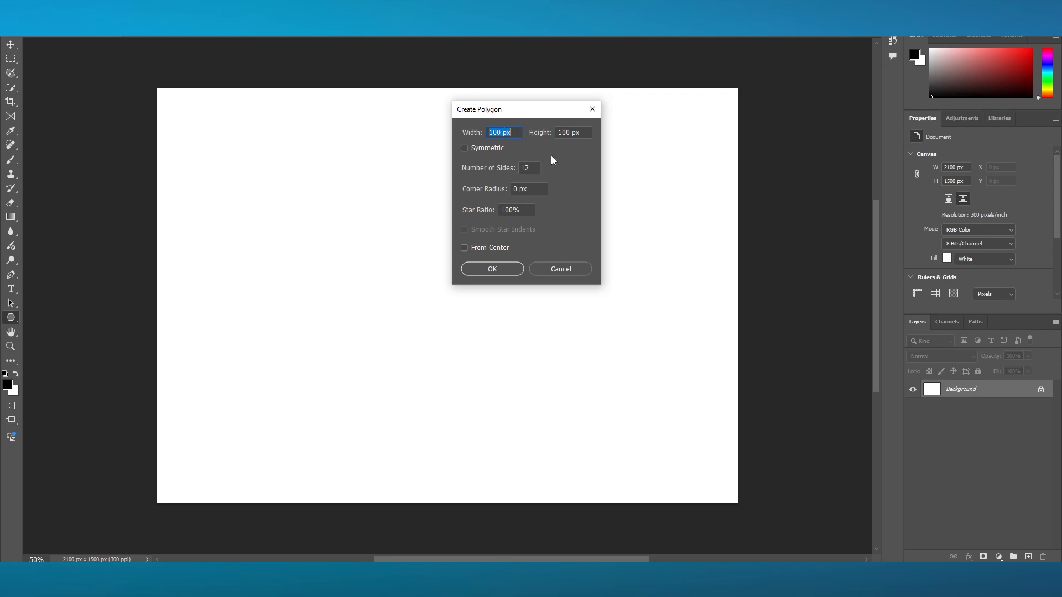
pyautogui.click(534, 167)
pyautogui.click(518, 189)
pyautogui.press('BackSpace')
pyautogui.write('5')
pyautogui.click(472, 147)
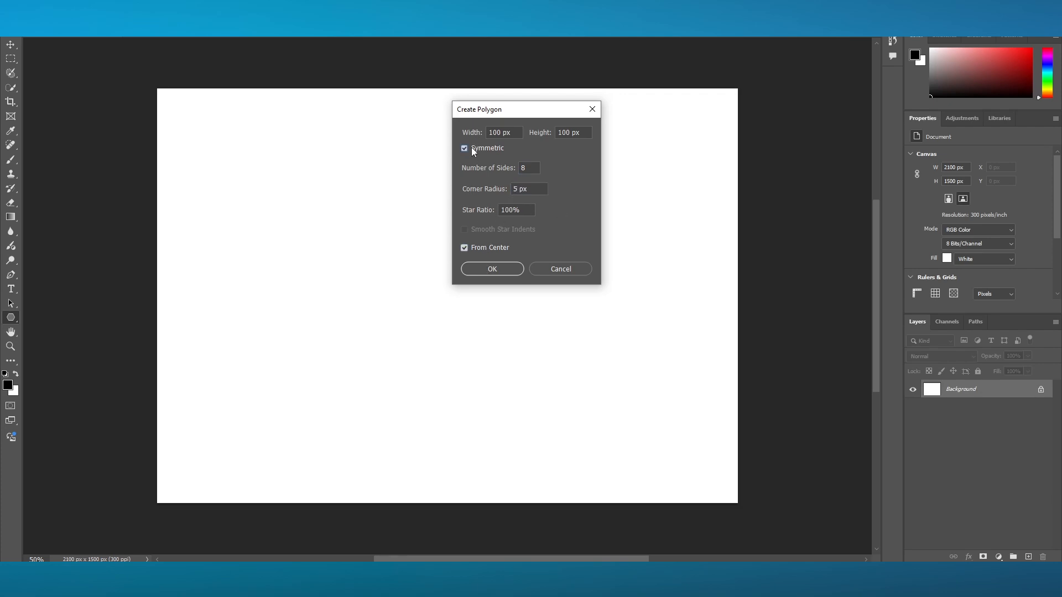
pyautogui.click(492, 268)
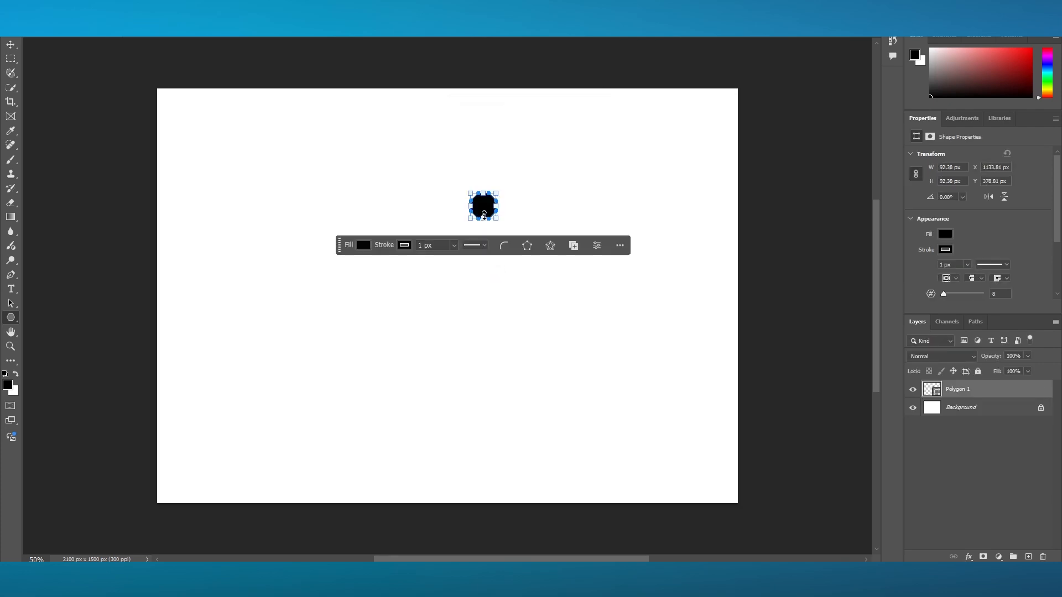
# Stretch the small octagon to about 580 px wide and 532 px high
pyautogui.moveTo(484, 216); pyautogui.dragTo(484, 324)
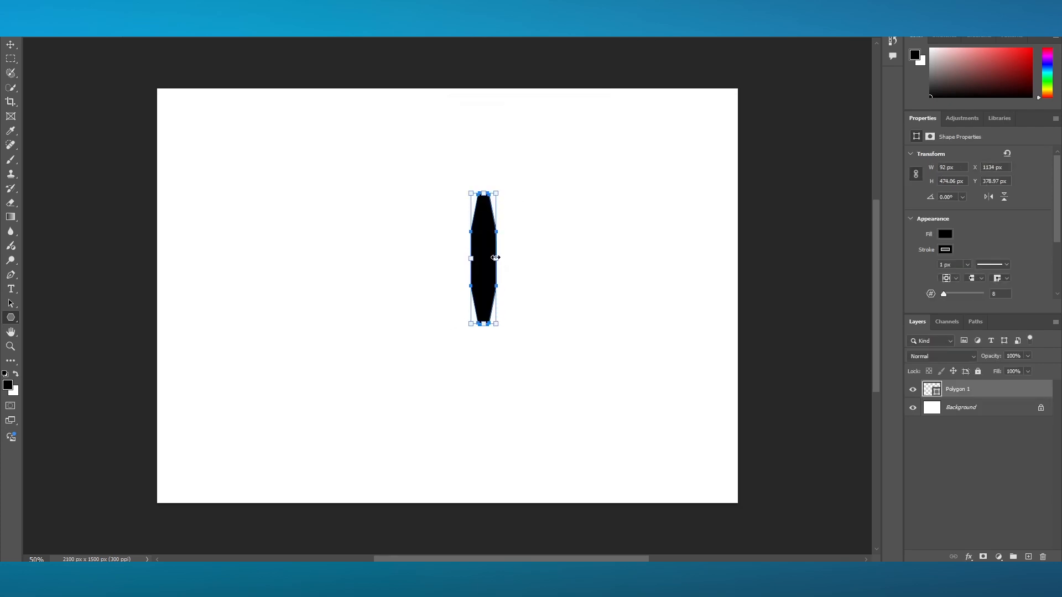
pyautogui.moveTo(496, 258); pyautogui.dragTo(630, 260)
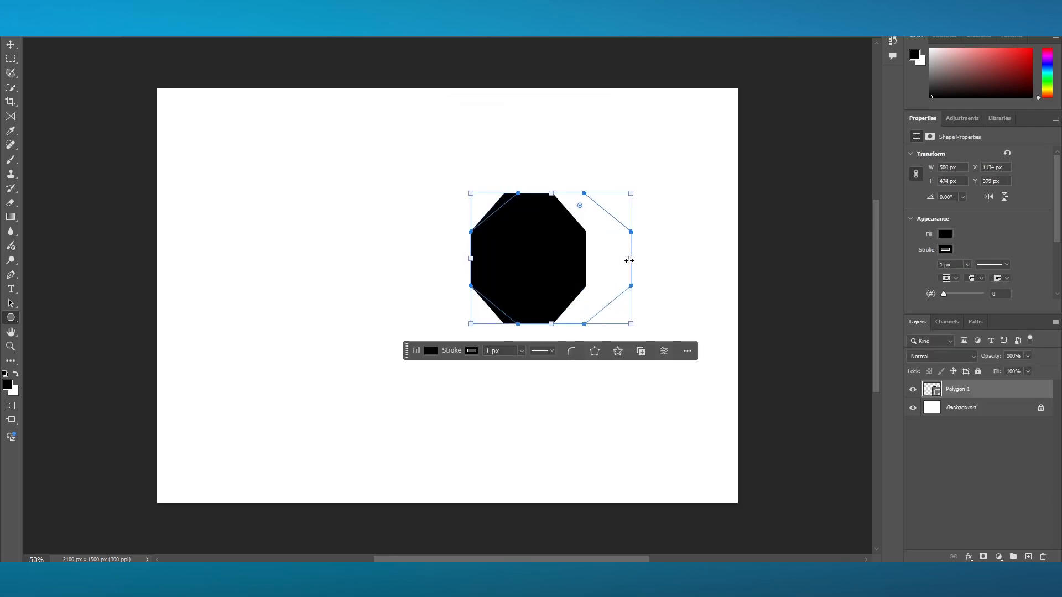
pyautogui.moveTo(551, 192); pyautogui.dragTo(551, 177)
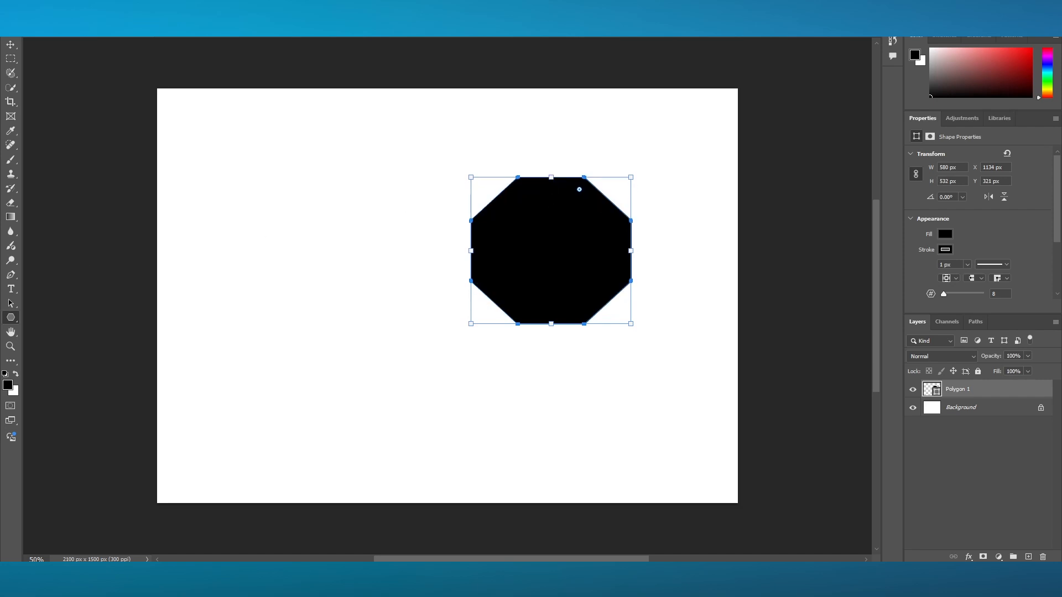
pyautogui.click(515, 235)
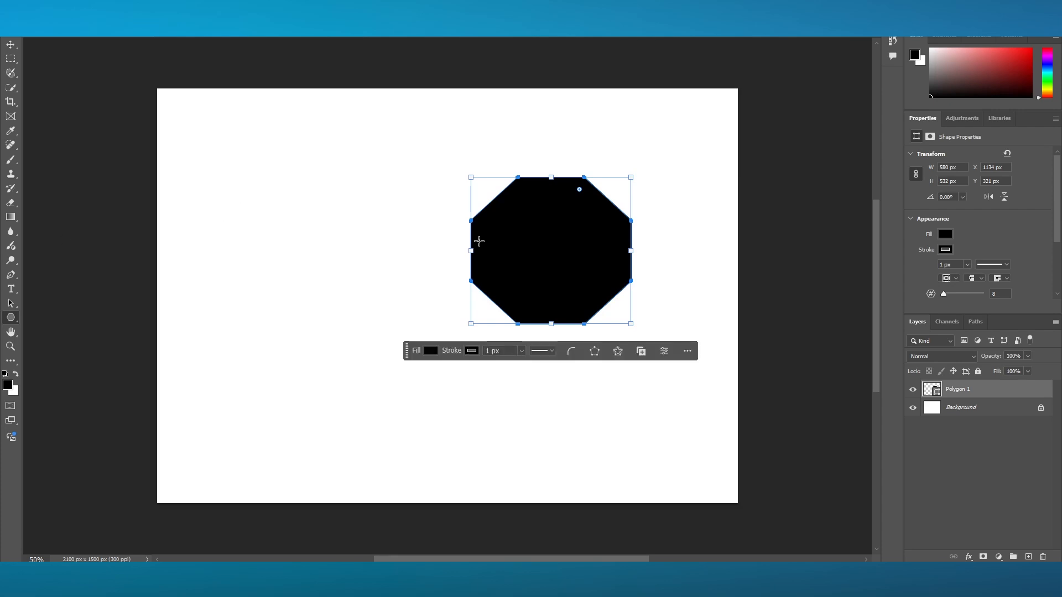
# Fill the octagon with the solid red color #de1010
pyautogui.click(430, 351)
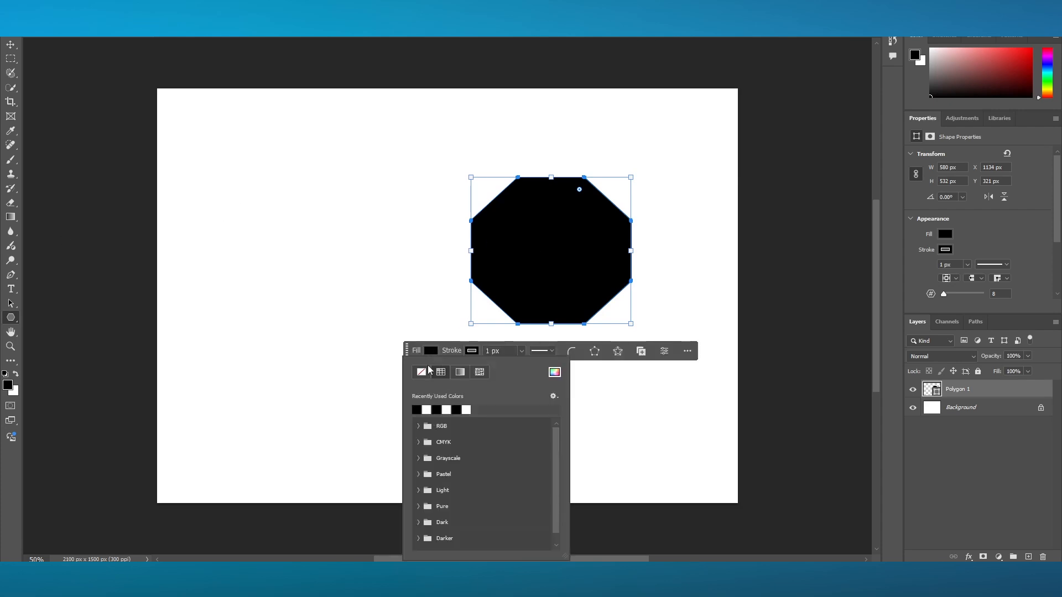
pyautogui.click(426, 369)
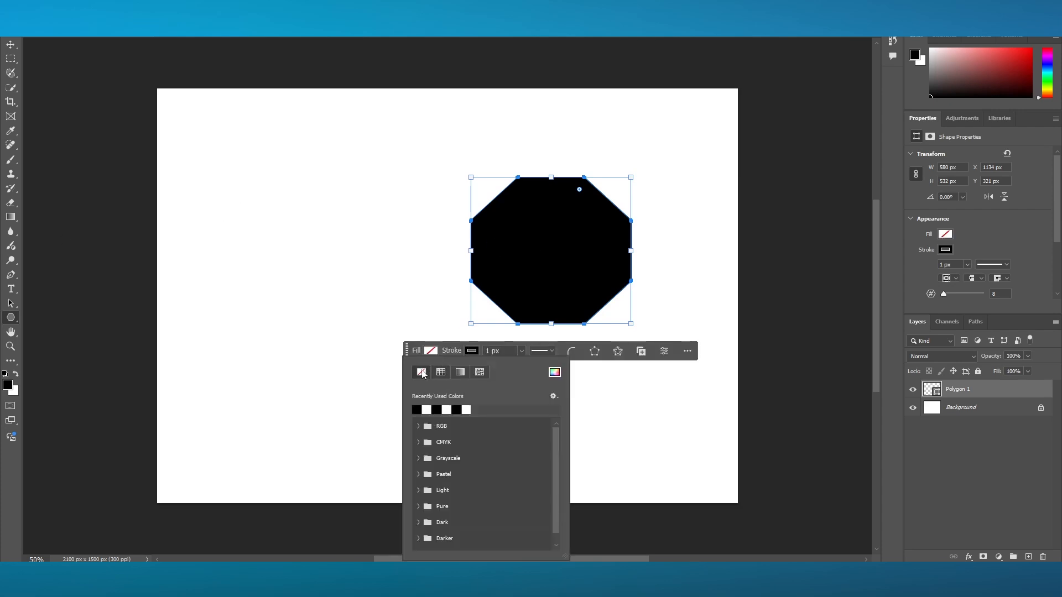
pyautogui.click(554, 372)
pyautogui.click(516, 141)
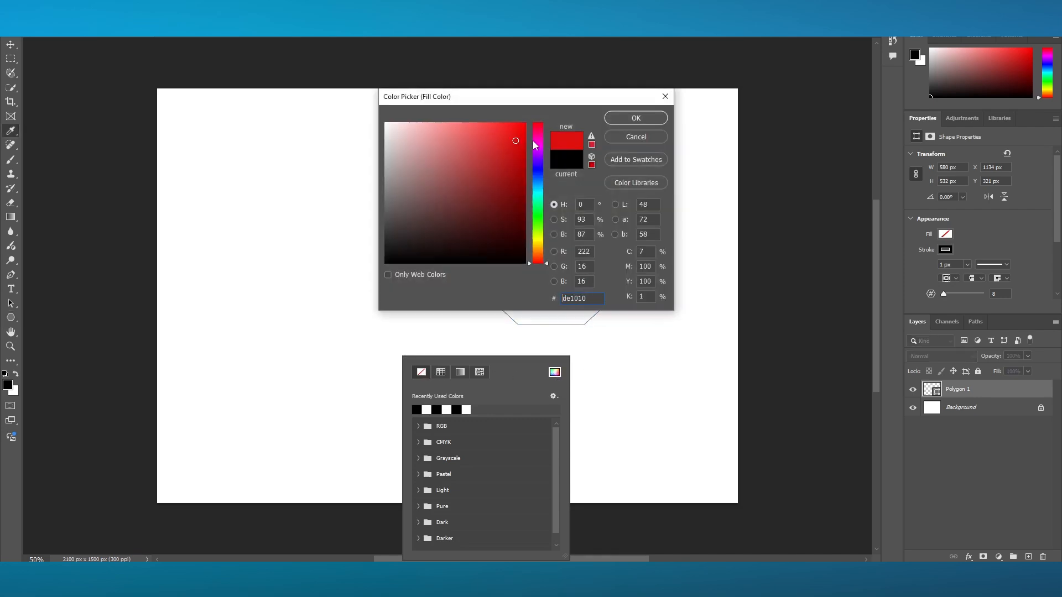
pyautogui.click(636, 118)
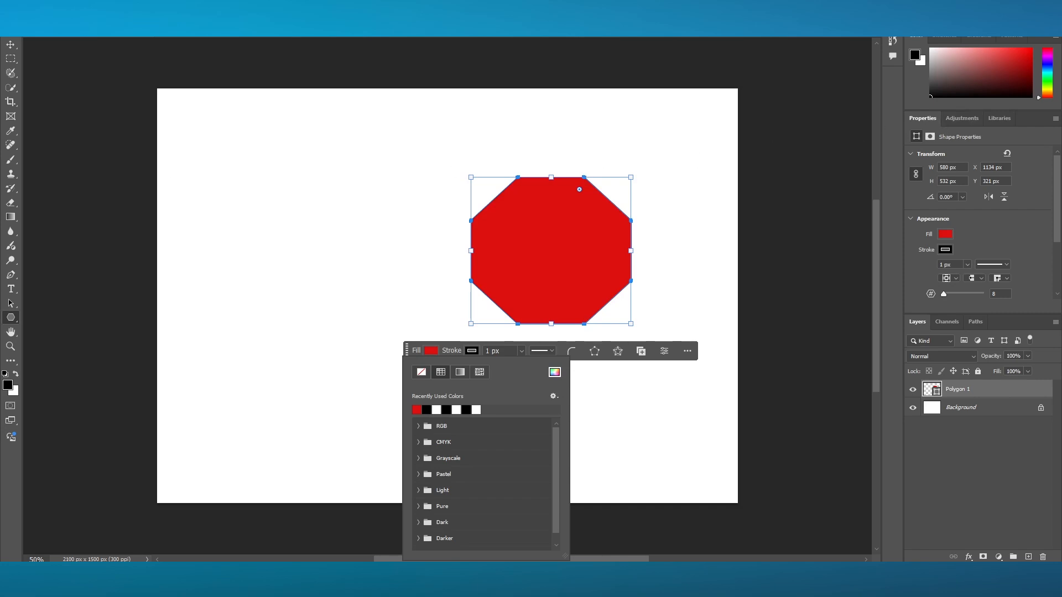
pyautogui.press('Escape')
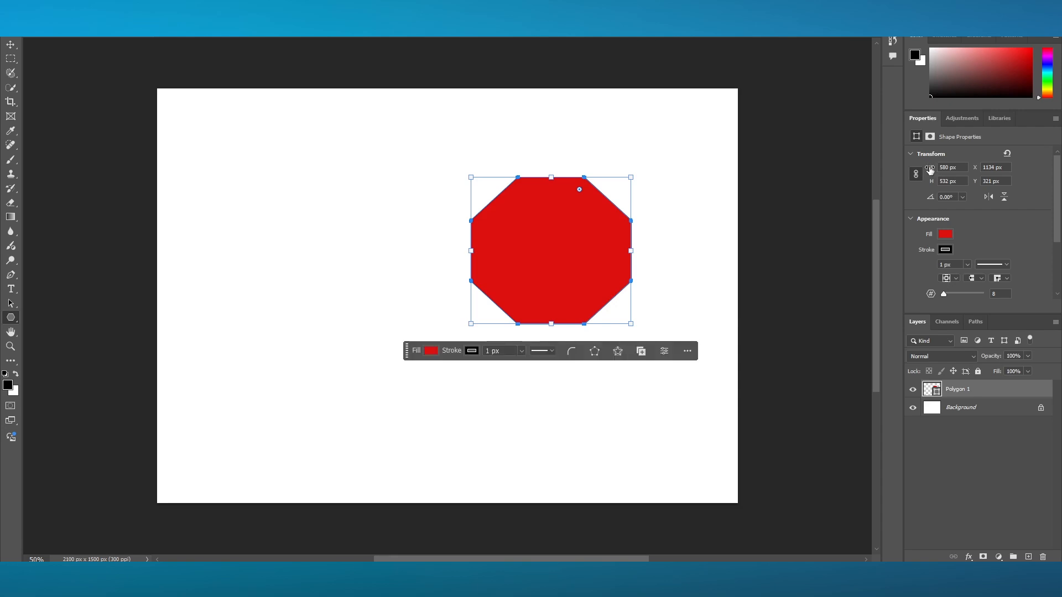
# Scale the octagon proportionally to about 680 x 624 px and move it to about X 788 px, Y 338 px
pyautogui.moveTo(931, 167); pyautogui.dragTo(1054, 171)
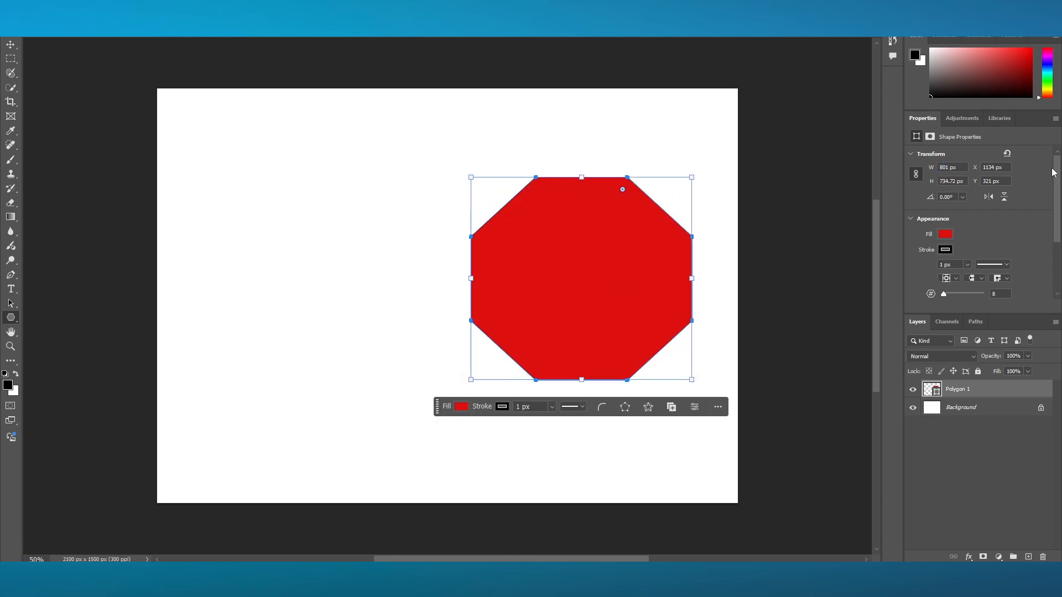
pyautogui.moveTo(930, 183); pyautogui.dragTo(880, 181)
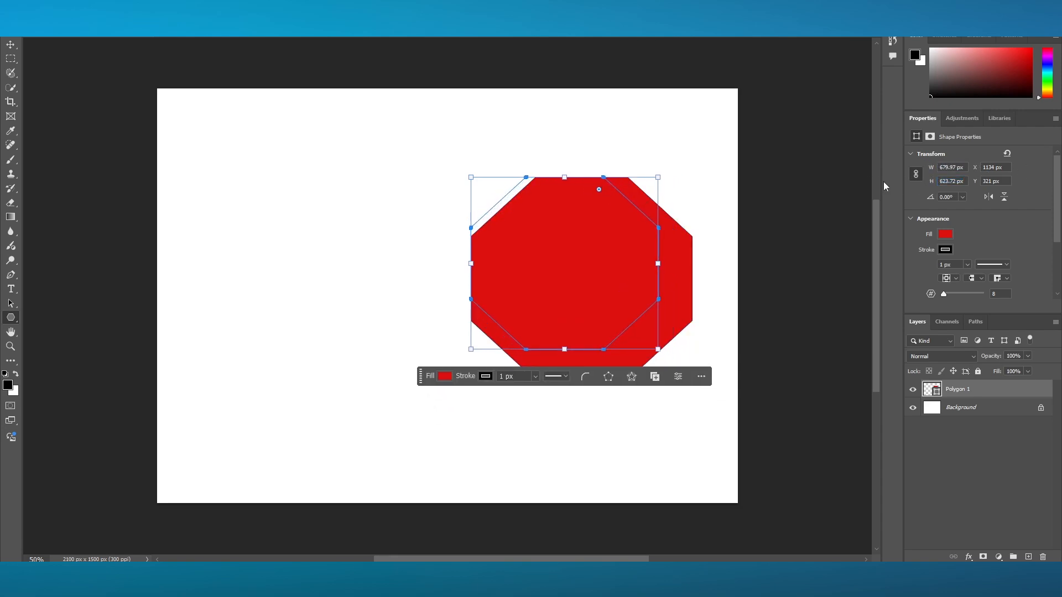
pyautogui.click(1002, 168)
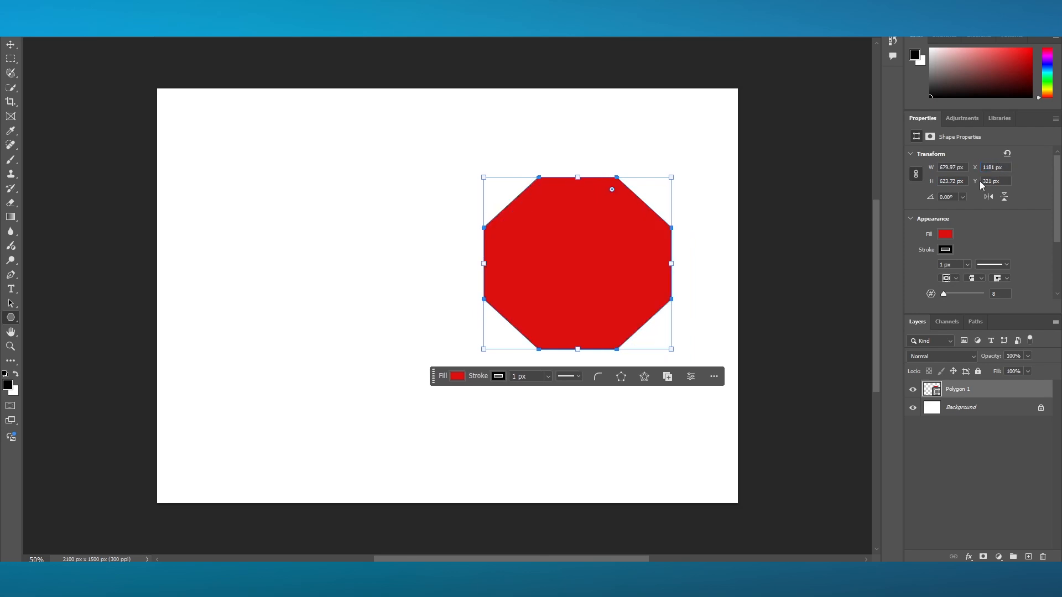
pyautogui.moveTo(975, 182); pyautogui.dragTo(755, 172)
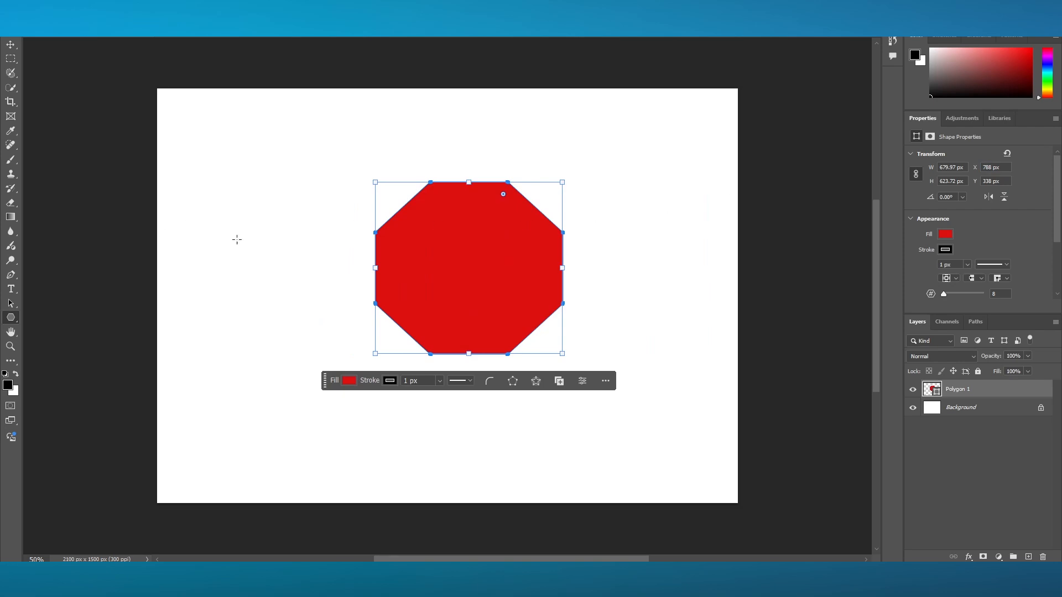
# Set the octagon's stroke color to black from the recently used colors
pyautogui.click(946, 235)
pyautogui.click(946, 235)
pyautogui.click(945, 250)
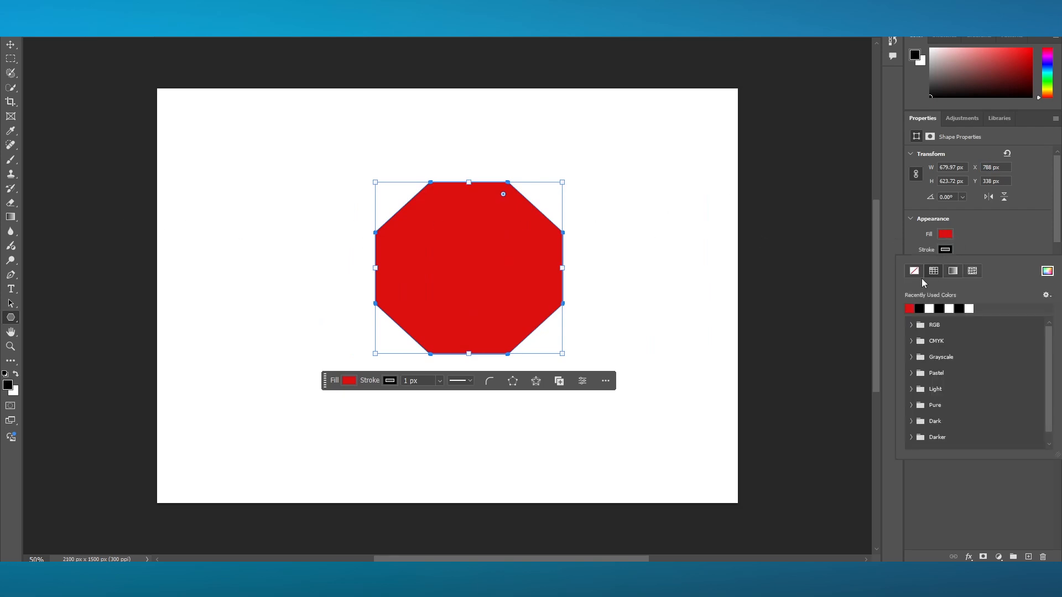
pyautogui.click(919, 308)
pyautogui.click(1004, 226)
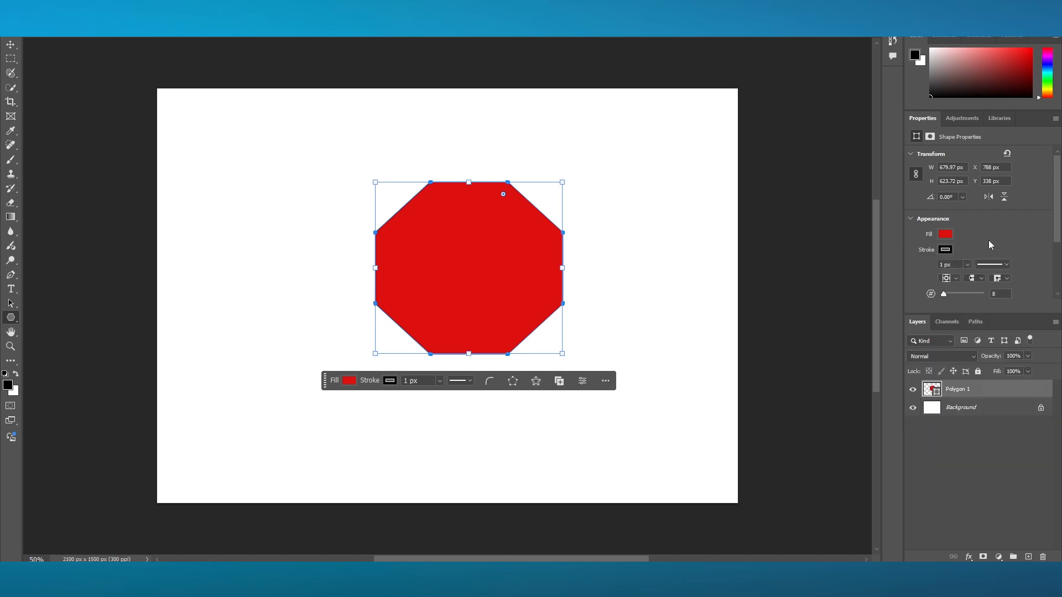
# Try the octagon's stroke at a width of 1200 px
pyautogui.click(967, 265)
pyautogui.moveTo(965, 277); pyautogui.dragTo(1061, 279)
pyautogui.click(1000, 227)
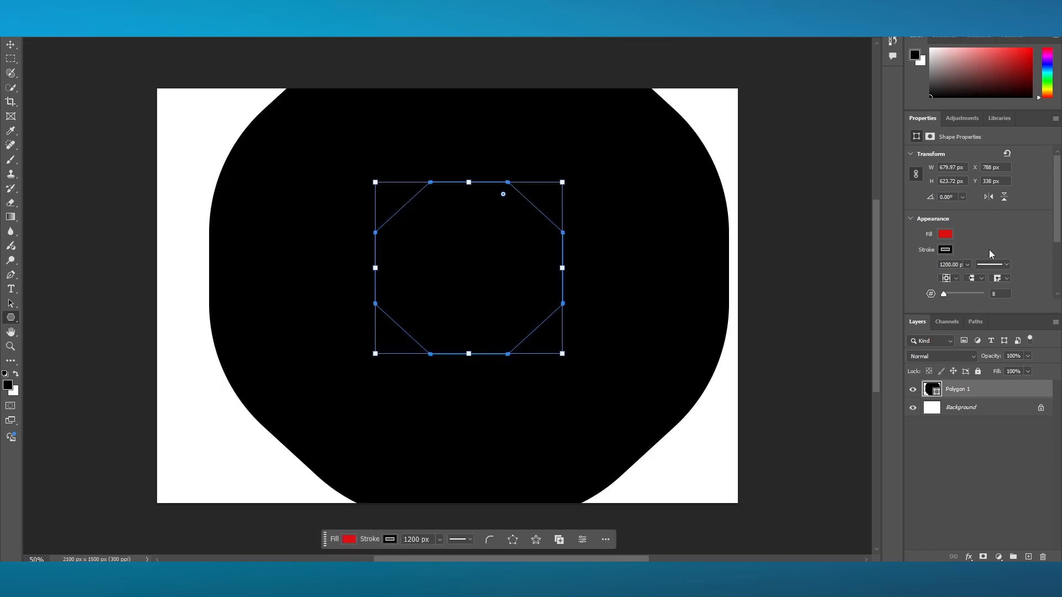
pyautogui.click(947, 250)
pyautogui.click(975, 240)
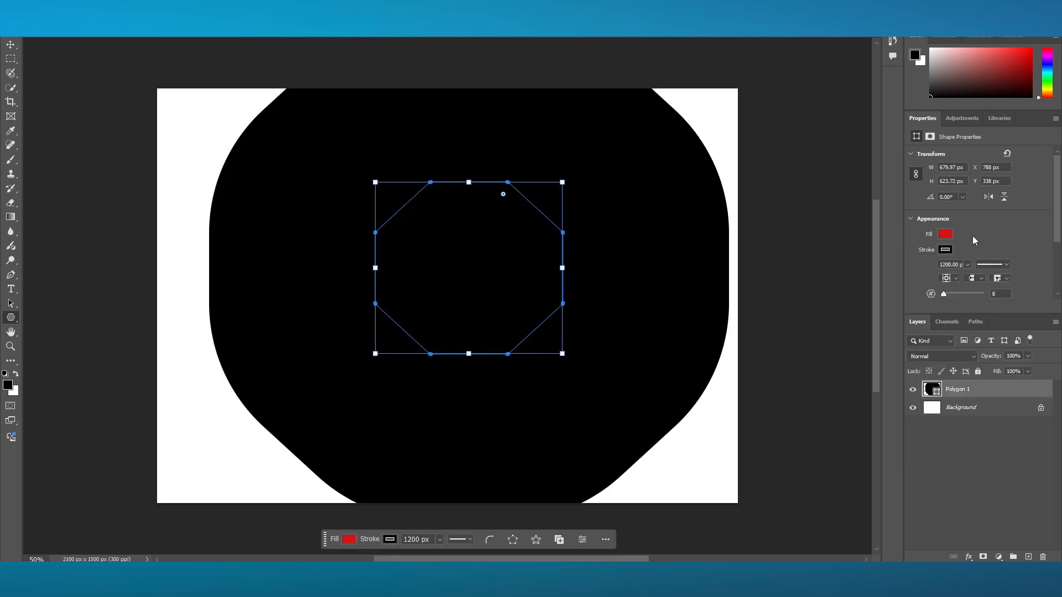
# Set the octagon's stroke width to about 12.87 px
pyautogui.click(967, 265)
pyautogui.moveTo(927, 281); pyautogui.dragTo(928, 281)
pyautogui.click(990, 233)
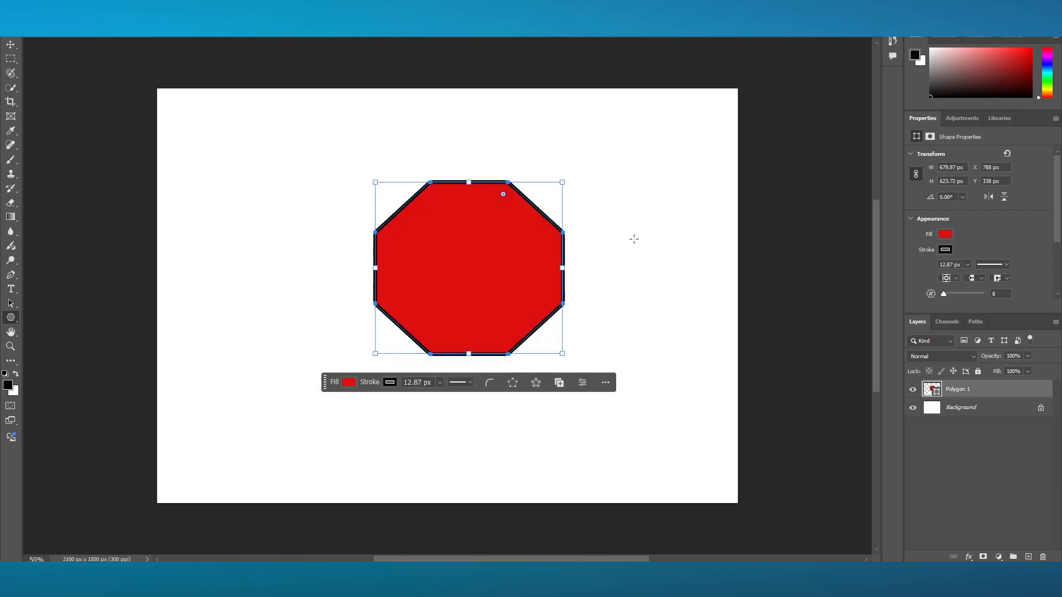
# Try aligning the octagon's stroke inside its edge and set the alignment to outside
pyautogui.click(949, 280)
pyautogui.click(952, 287)
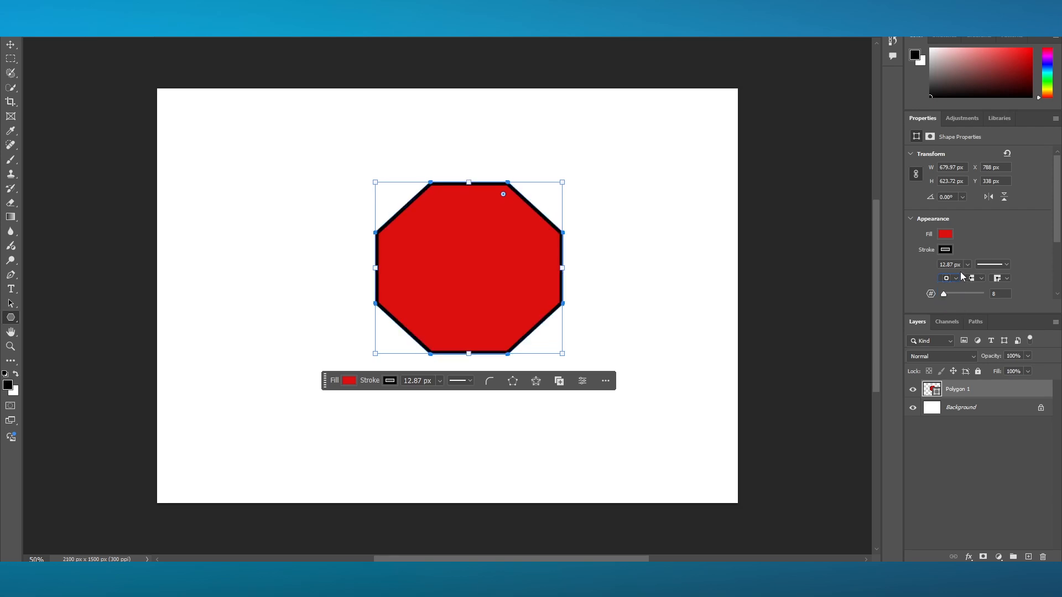
pyautogui.click(955, 278)
pyautogui.click(950, 308)
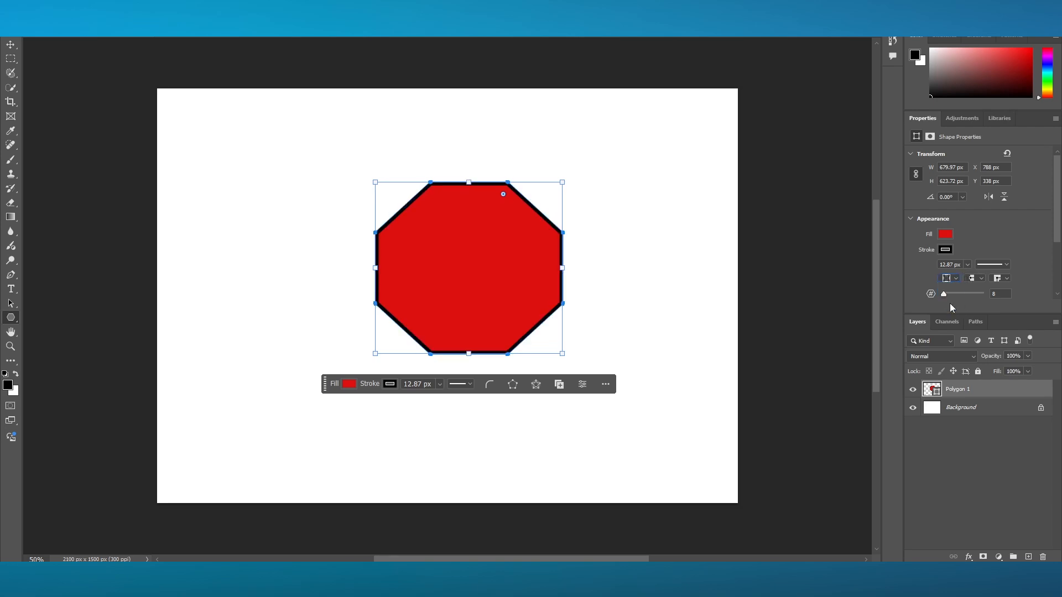
# Try round caps on the octagon's stroke and switch back to butt caps
pyautogui.click(974, 279)
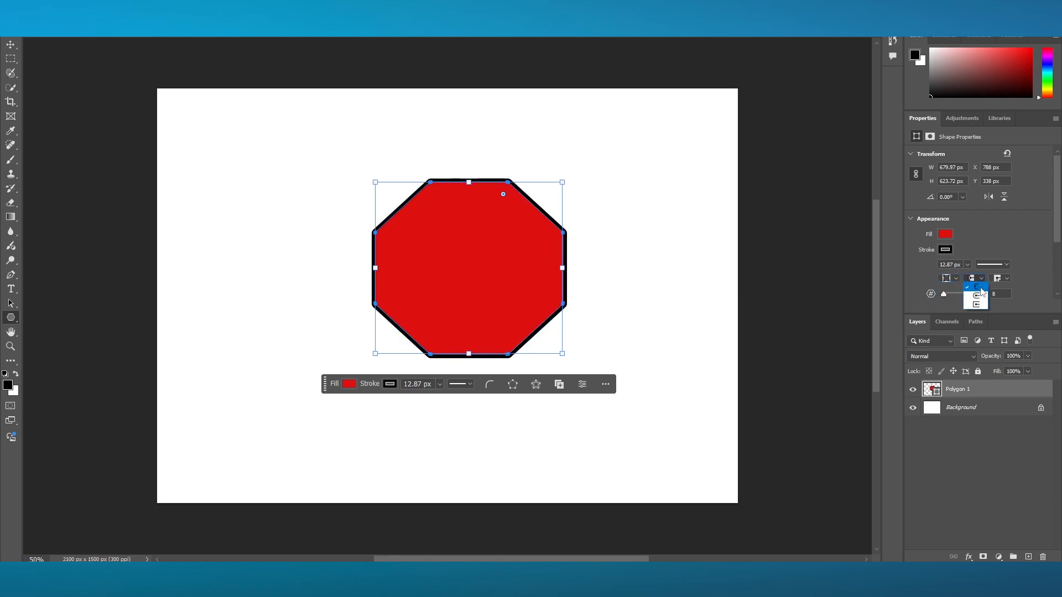
pyautogui.click(982, 298)
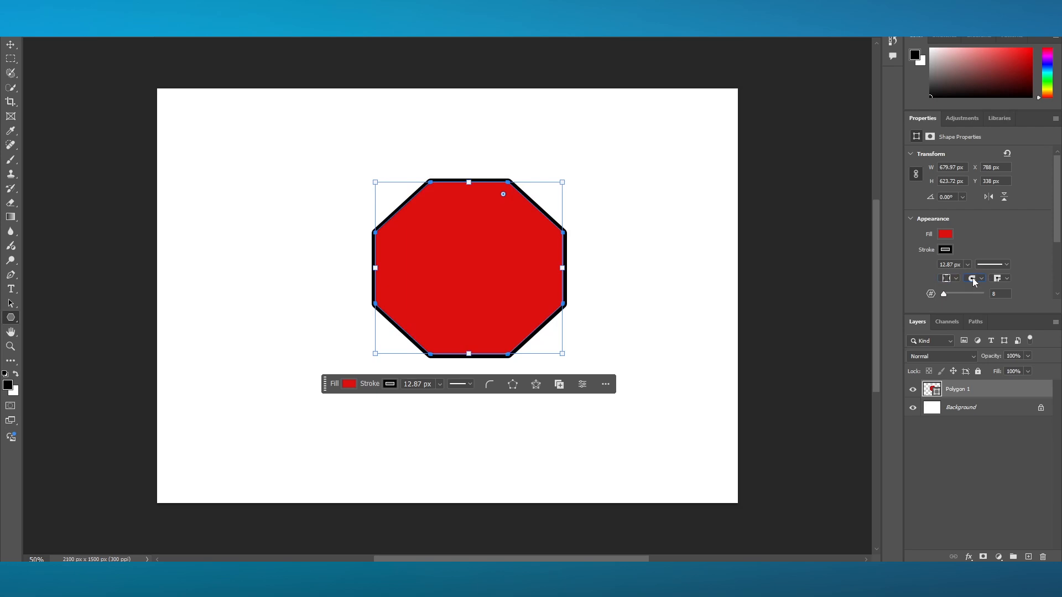
pyautogui.click(976, 279)
pyautogui.click(977, 287)
# Try round corners on the octagon's stroke and switch back to miter corners
pyautogui.click(1000, 279)
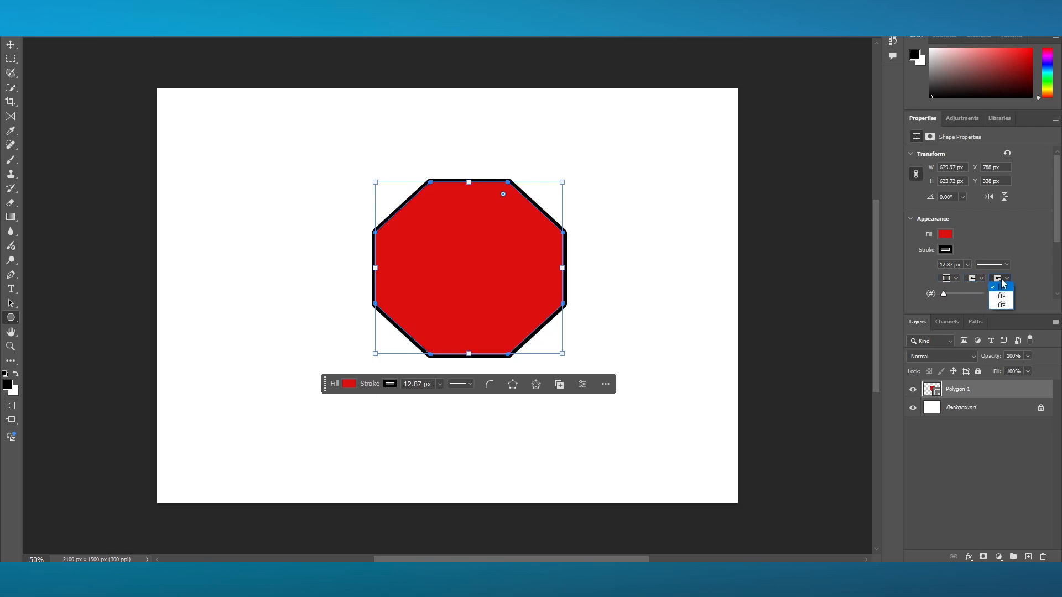
pyautogui.click(1001, 294)
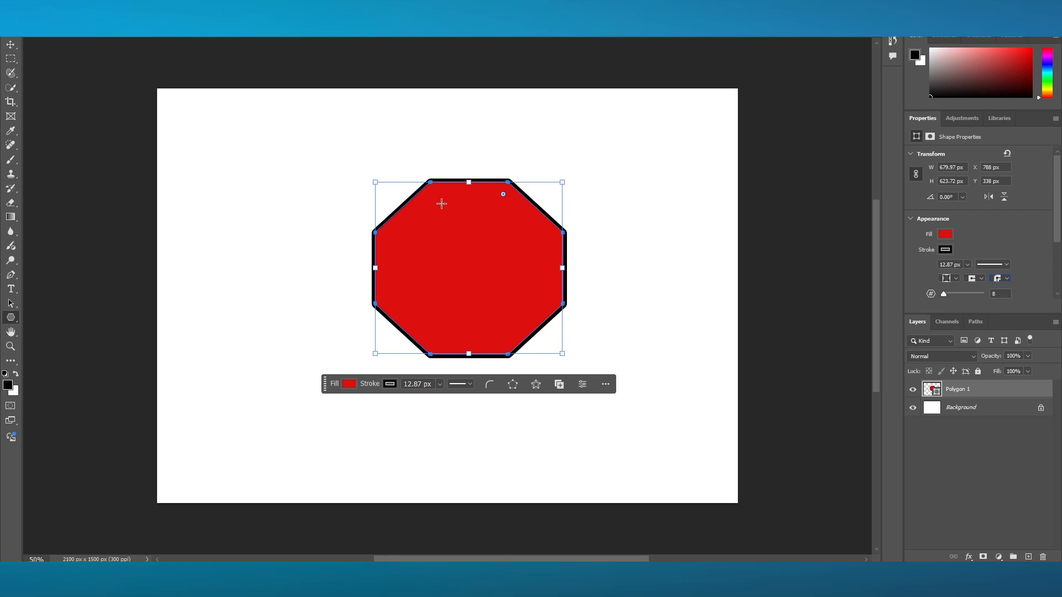
pyautogui.click(999, 279)
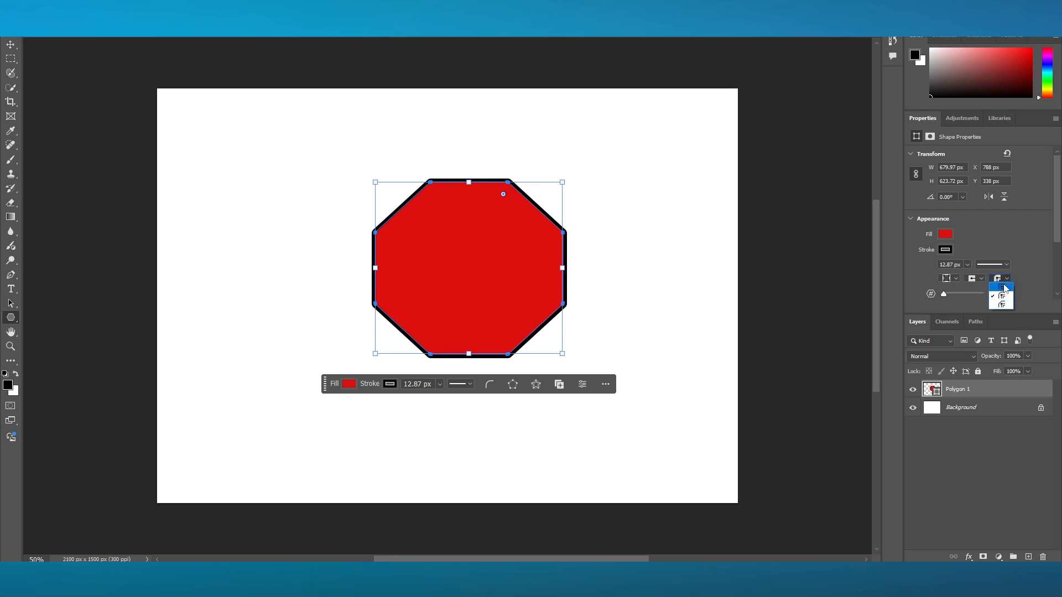
pyautogui.click(1006, 288)
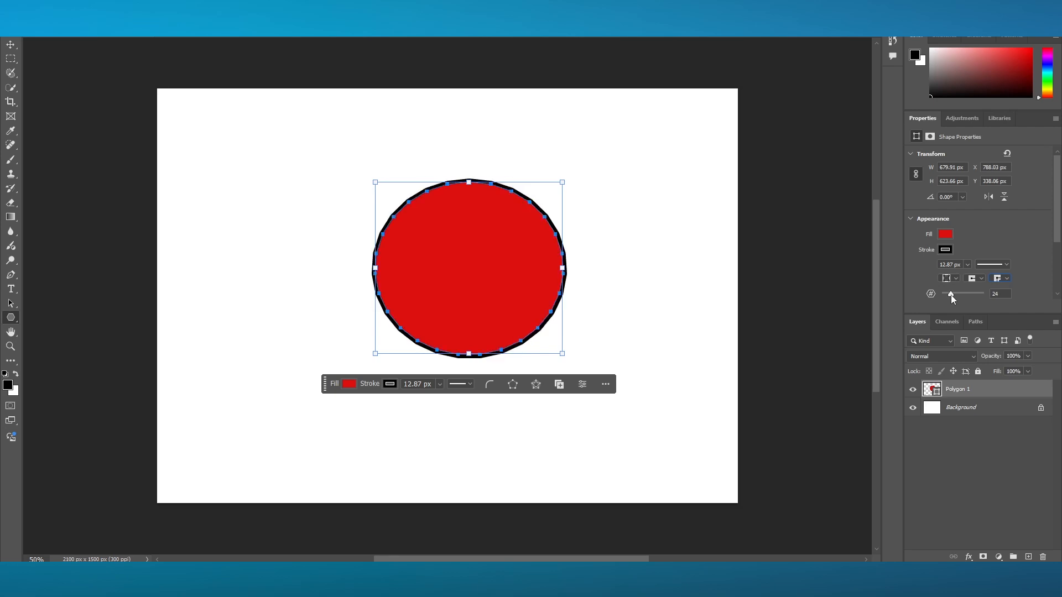
# Set the polygon's number of sides to 14
pyautogui.moveTo(949, 296); pyautogui.dragTo(948, 297)
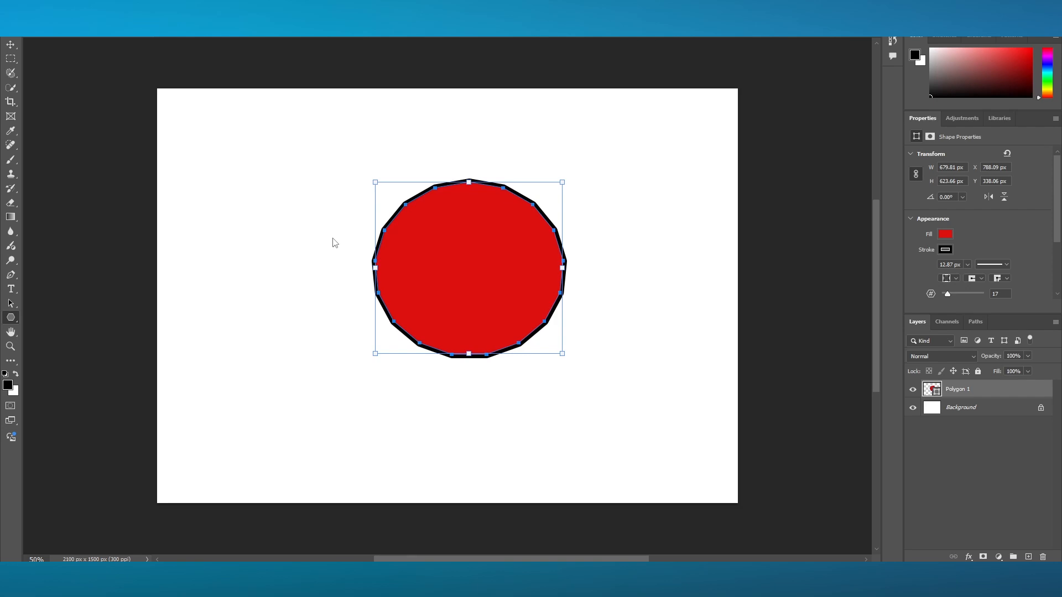
pyautogui.click(949, 295)
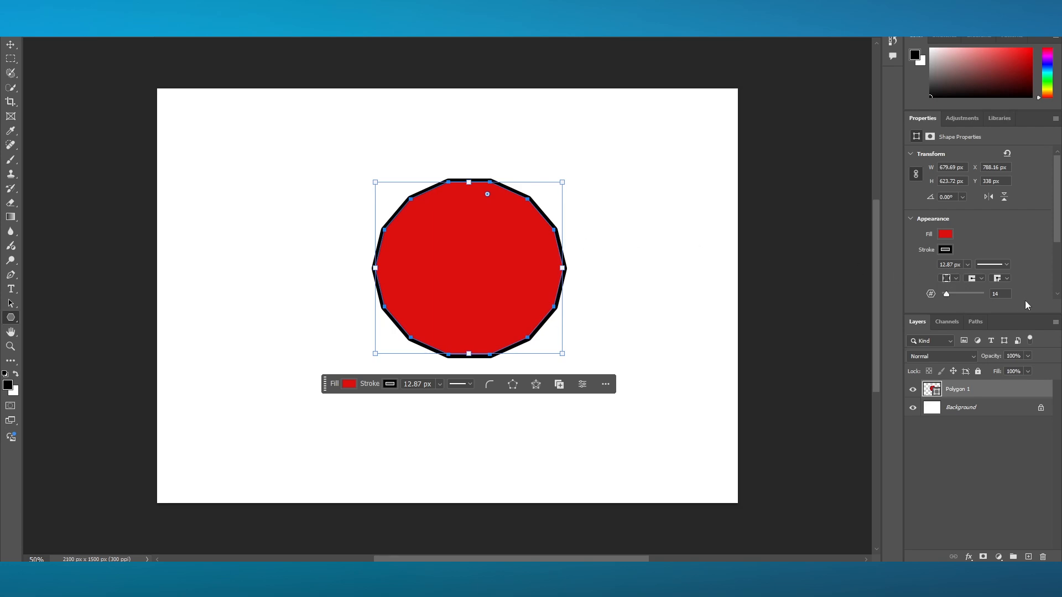
pyautogui.press('Delete')
pyautogui.hotkey('ctrl', 'z')
# Turn the 14-sided polygon into a star with a star ratio of 66%
pyautogui.click(513, 384)
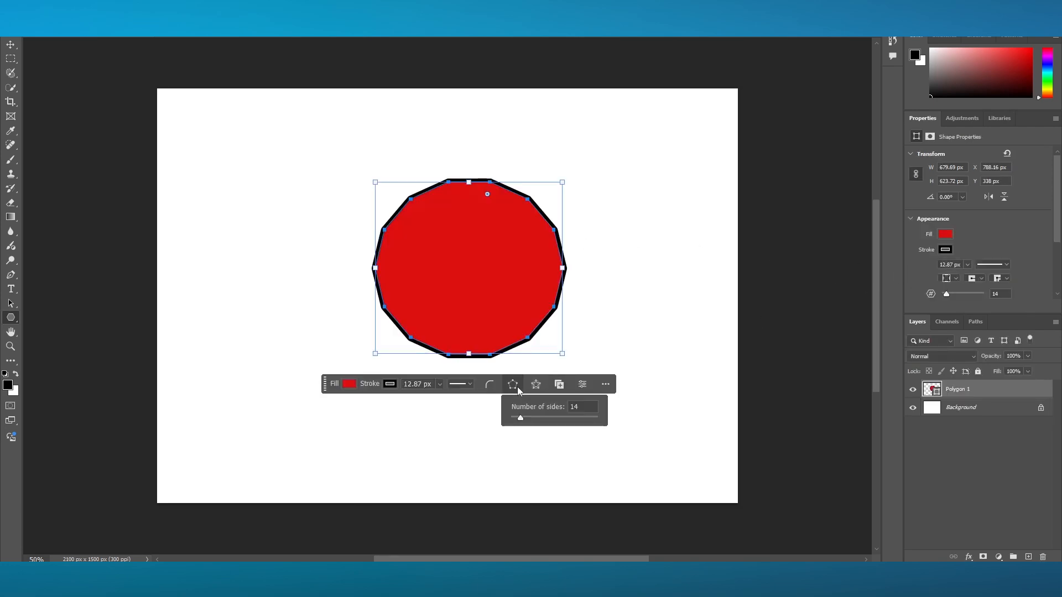
pyautogui.click(533, 392)
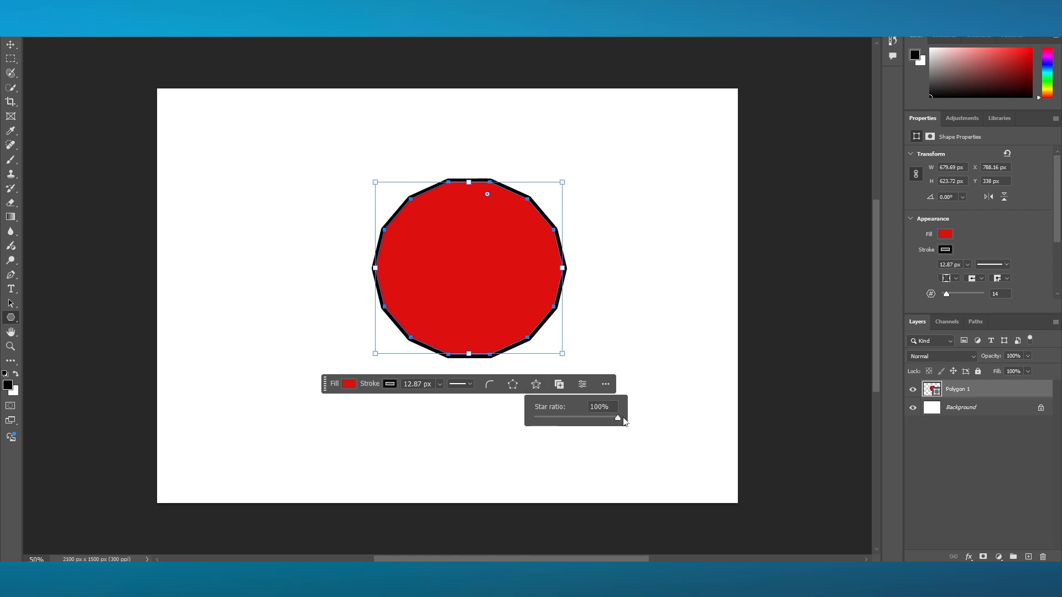
pyautogui.moveTo(624, 418); pyautogui.dragTo(589, 416)
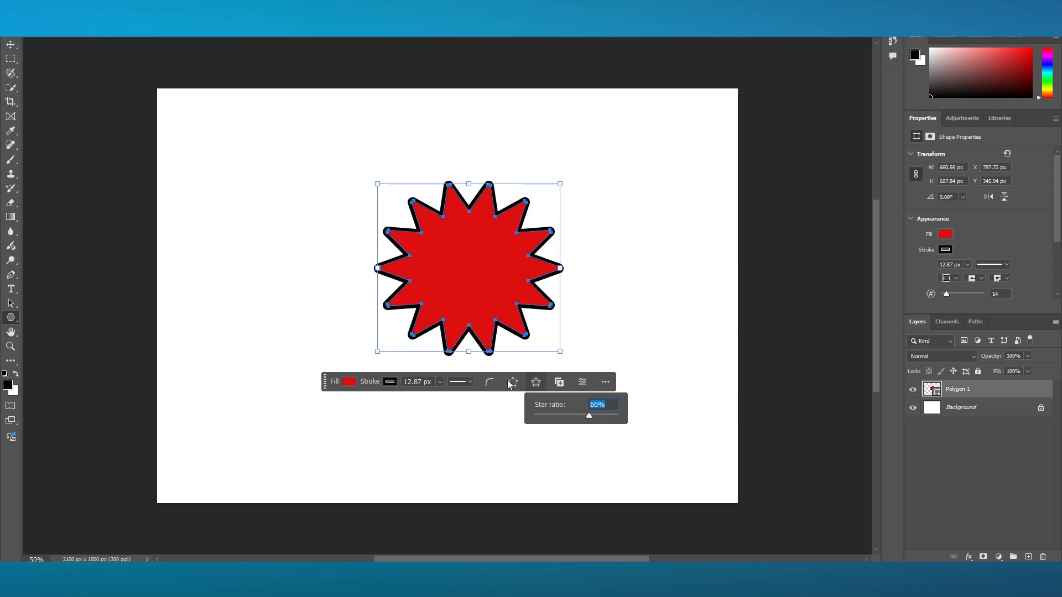
# Round the star's points with a larger corner radius
pyautogui.click(491, 382)
pyautogui.doubleClick(539, 405)
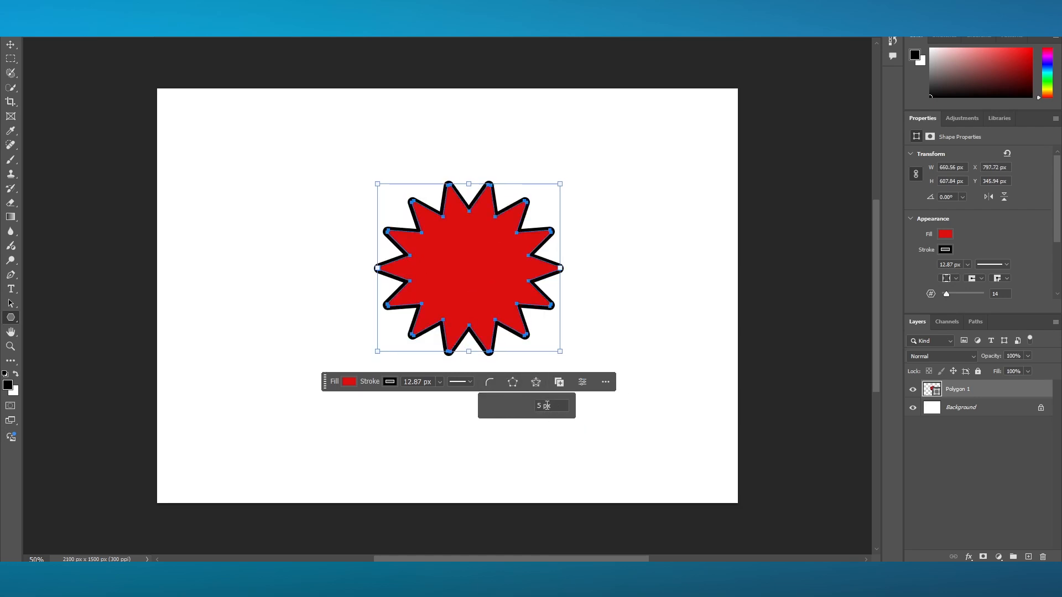
pyautogui.press('BackSpace')
# Duplicate the star layer and stretch the copy horizontally on both sides to about 928 px wide
pyautogui.click(559, 385)
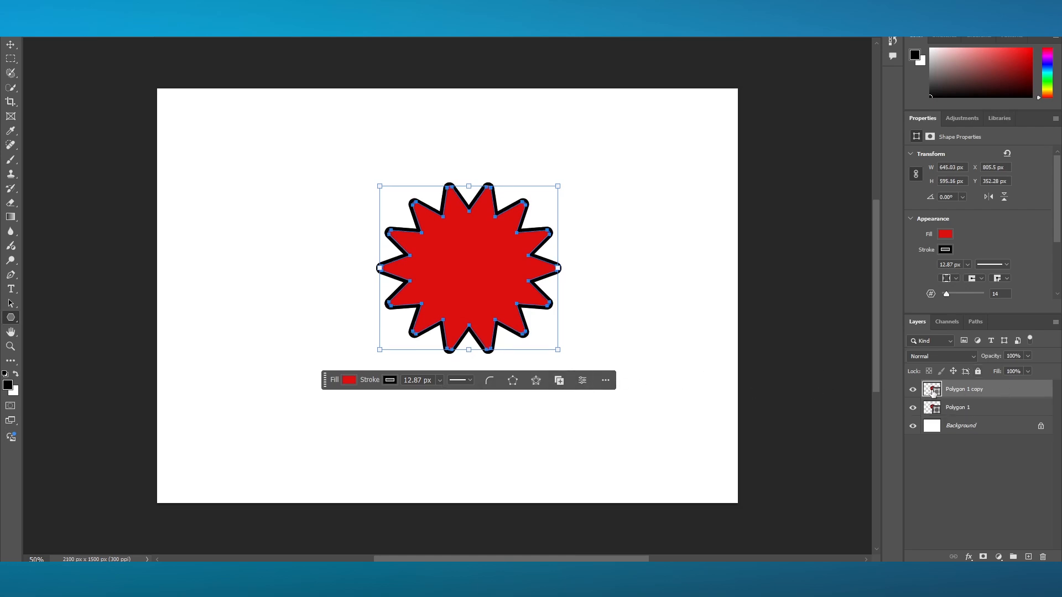
pyautogui.moveTo(558, 268); pyautogui.dragTo(605, 268)
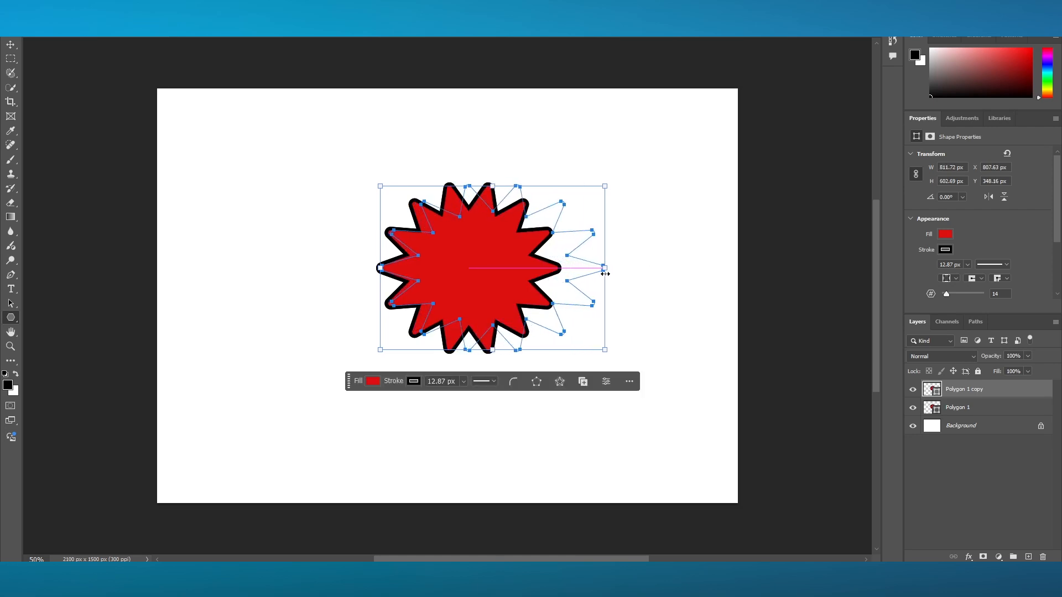
pyautogui.moveTo(376, 269); pyautogui.dragTo(348, 268)
# Fill the widened star copy with white from the recently used colors and hide its layer
pyautogui.click(363, 380)
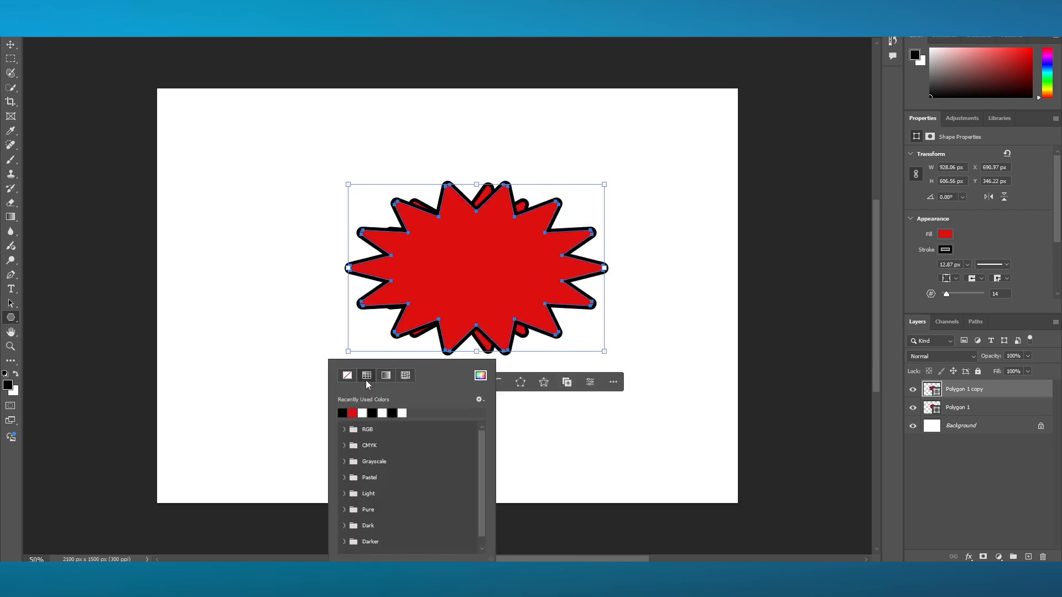
pyautogui.click(364, 412)
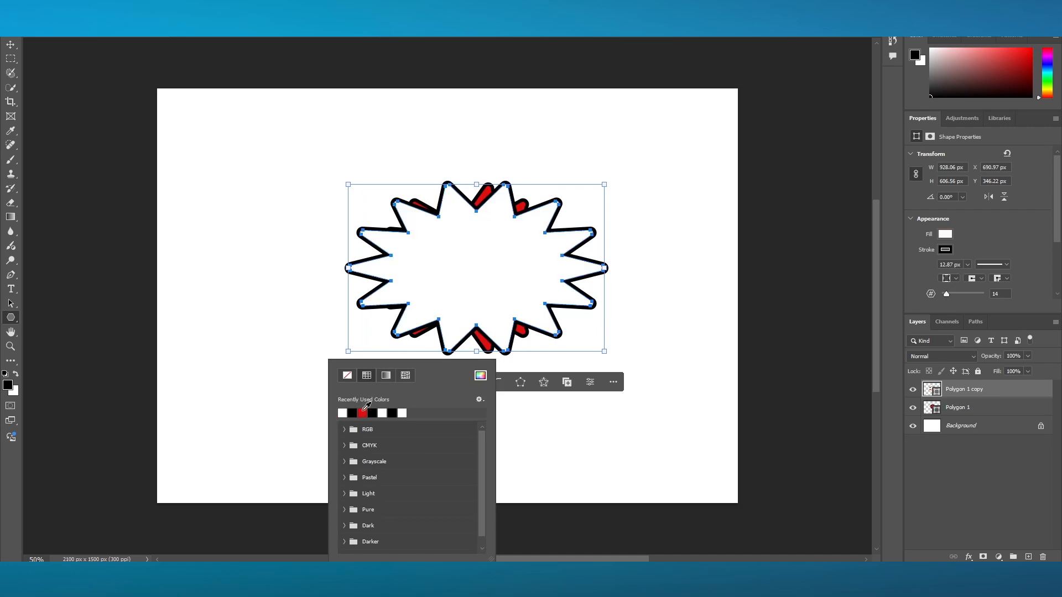
pyautogui.click(913, 390)
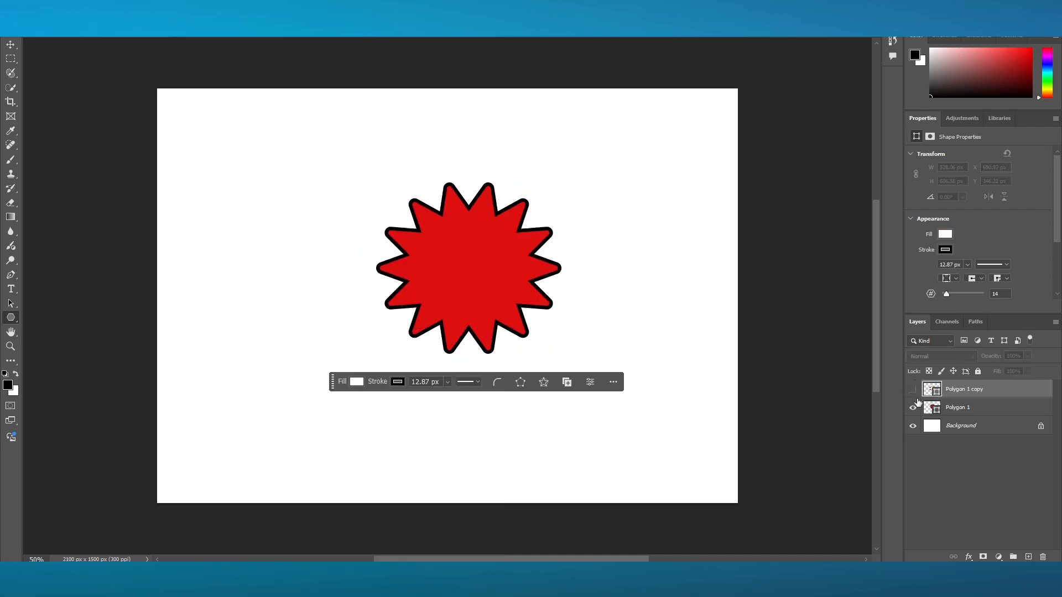
# Stretch the original red star on the Polygon 1 layer vertically both ways to about 1259 px tall
pyautogui.click(926, 412)
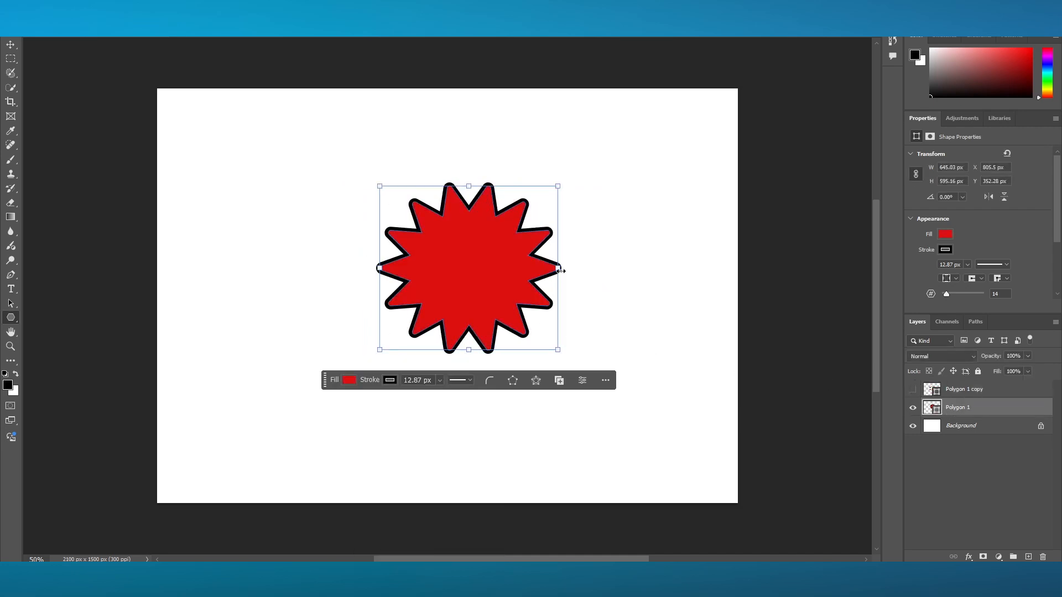
pyautogui.moveTo(472, 184); pyautogui.dragTo(470, 113)
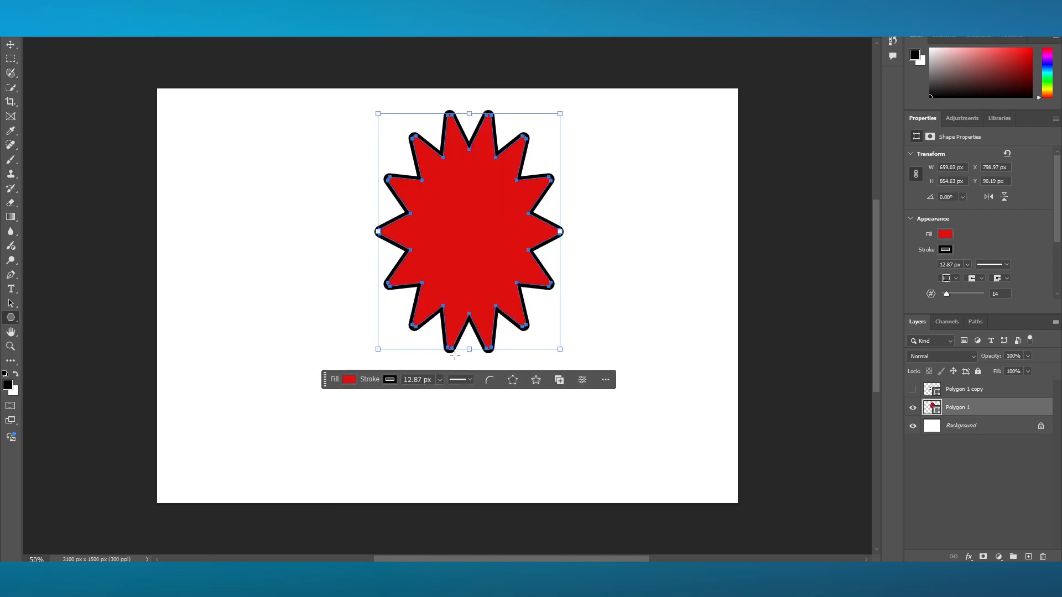
pyautogui.moveTo(468, 349); pyautogui.dragTo(469, 467)
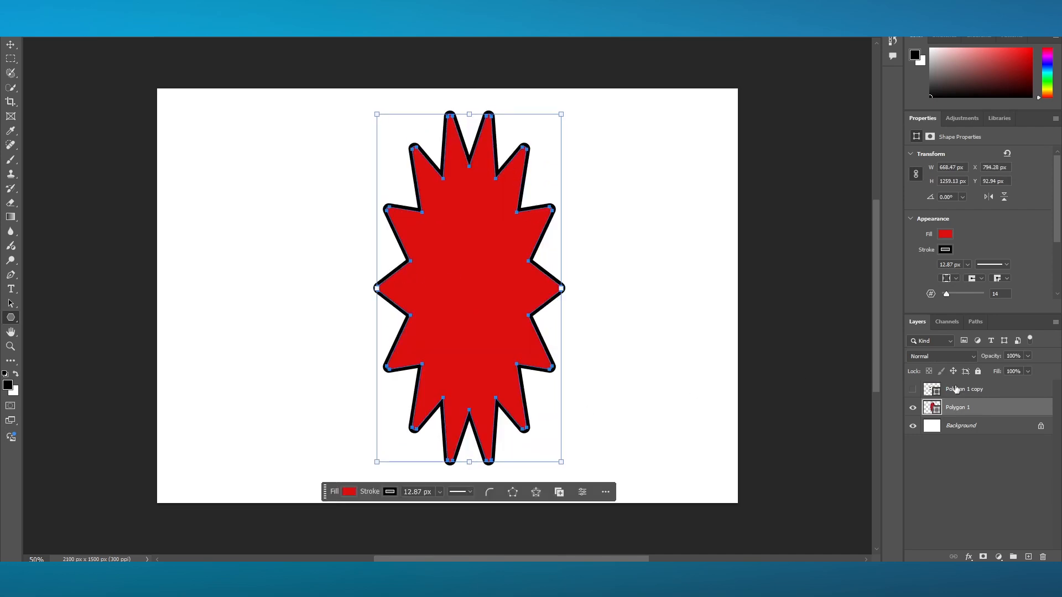
# Toggle the red star's visibility off and on, and show the white star copy again
pyautogui.click(913, 409)
pyautogui.click(913, 408)
pyautogui.click(913, 389)
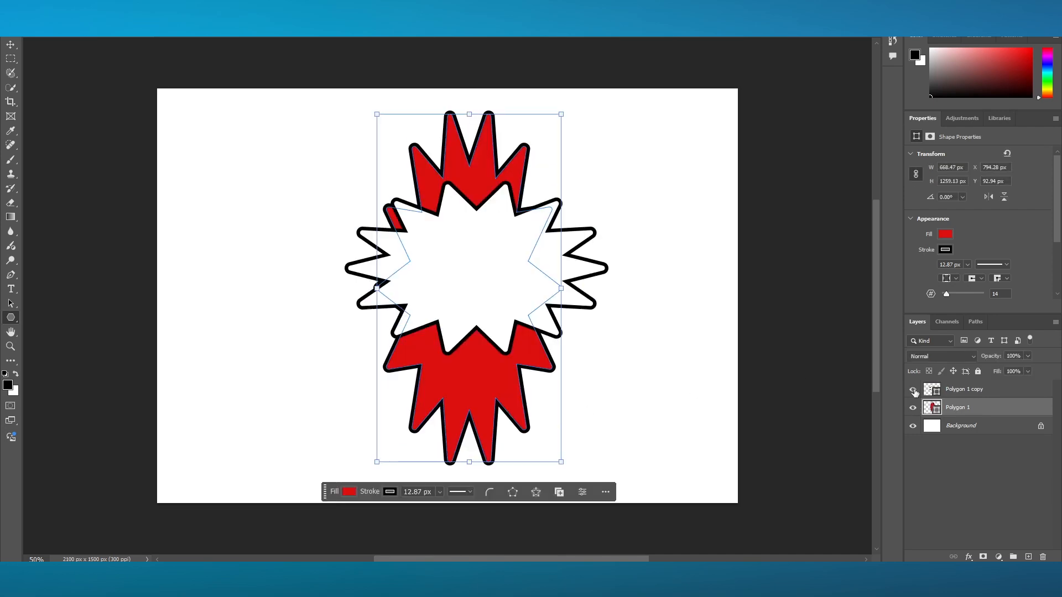
# Enlarge the white star and center it over the tall red star, leaving nothing selected
pyautogui.press('v')
pyautogui.click(462, 277)
pyautogui.moveTo(347, 267); pyautogui.dragTo(273, 268)
pyautogui.moveTo(500, 273); pyautogui.dragTo(527, 297)
pyautogui.click(598, 79)
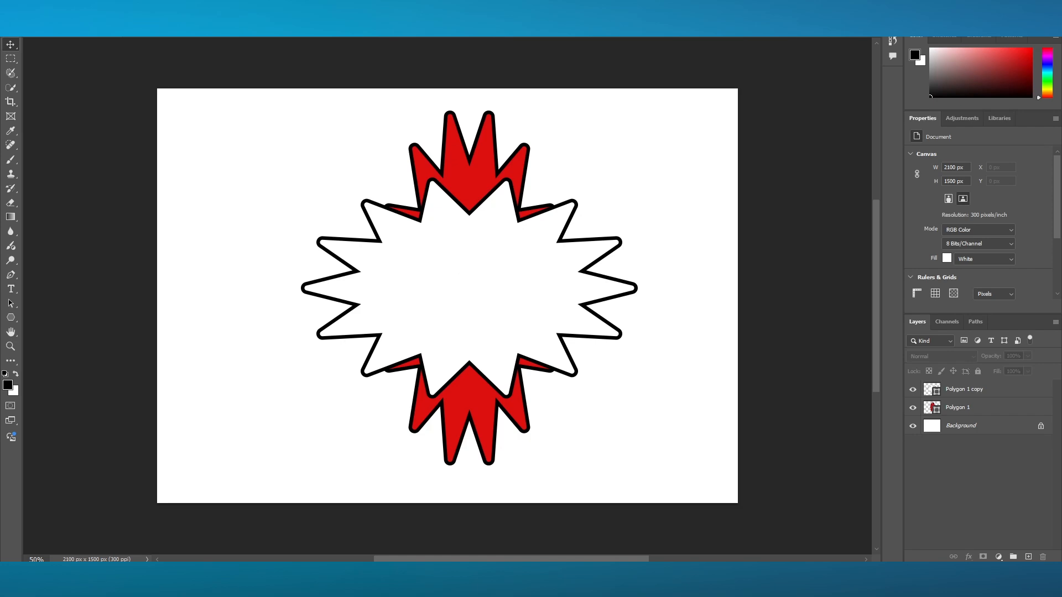
pyautogui.click(493, 287)
pyautogui.rightClick(492, 287)
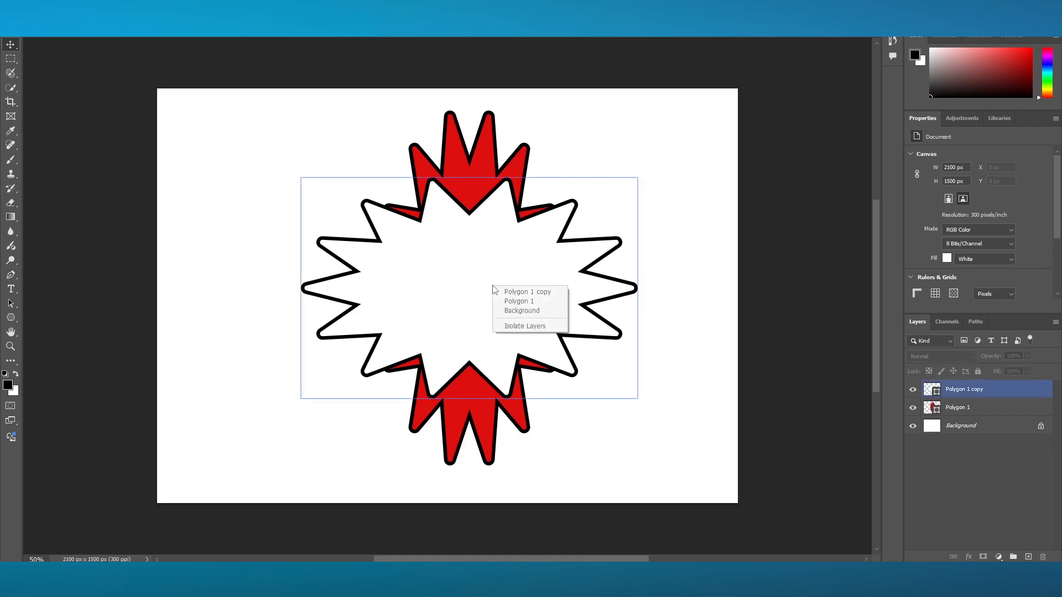
pyautogui.click(461, 272)
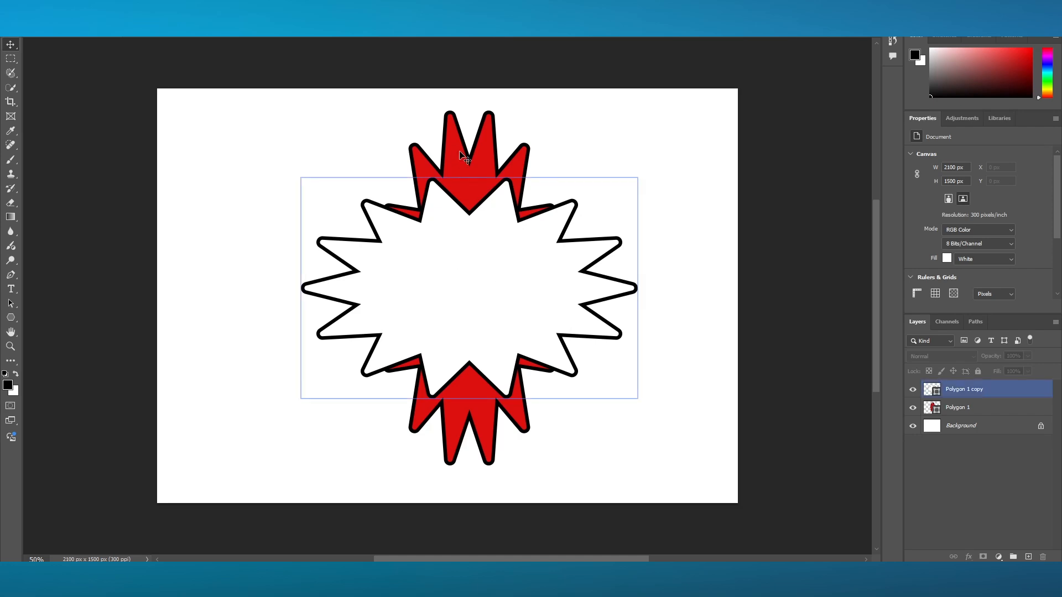
pyautogui.click(386, 73)
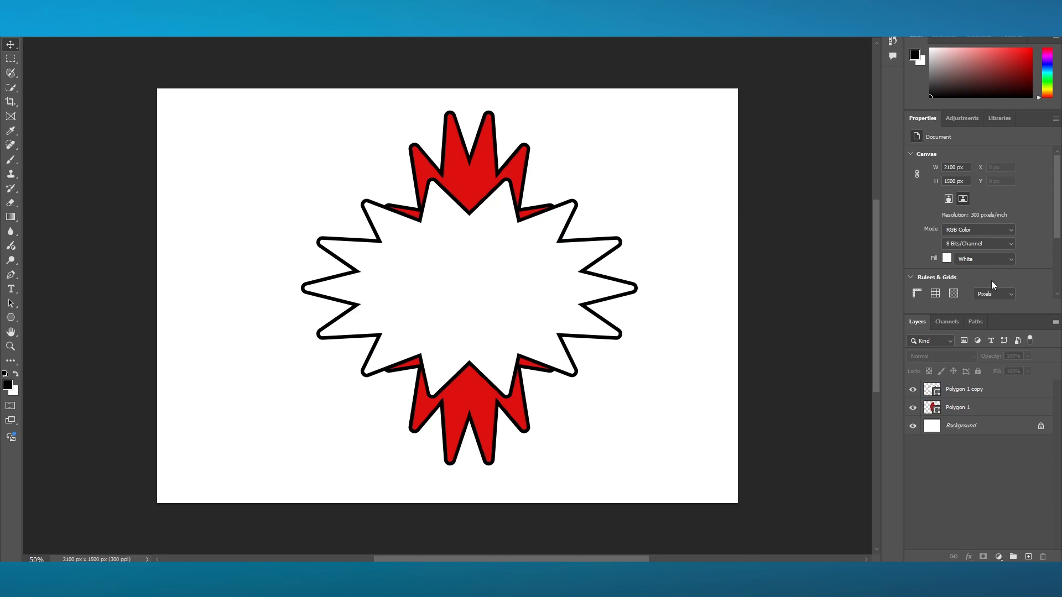
pyautogui.click(505, 260)
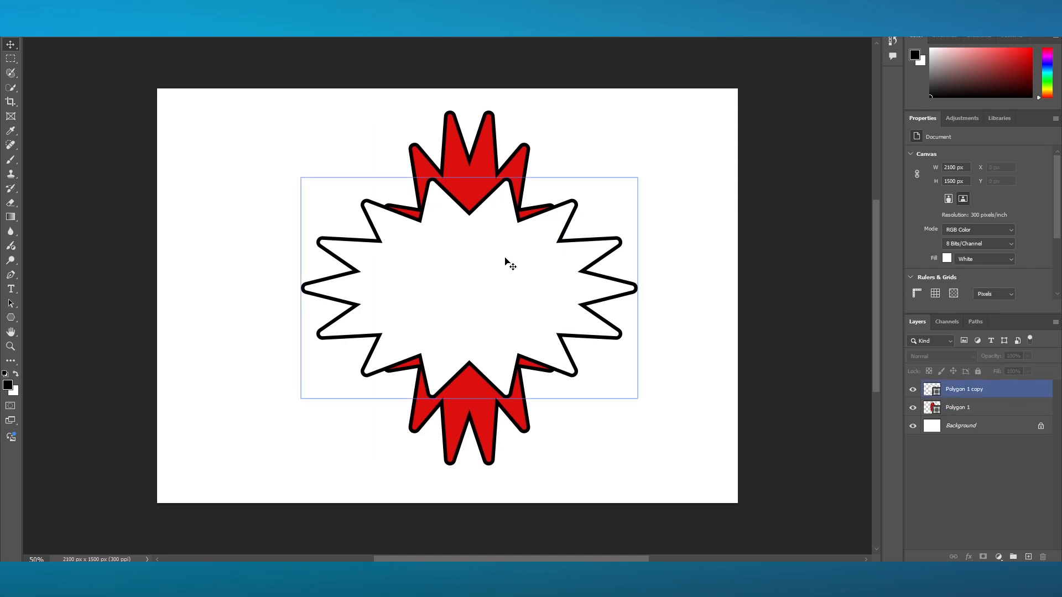
pyautogui.click(109, 42)
# Export the artwork as a PNG file named Untitled-1 to the Downloads folder
pyautogui.click(24, 2)
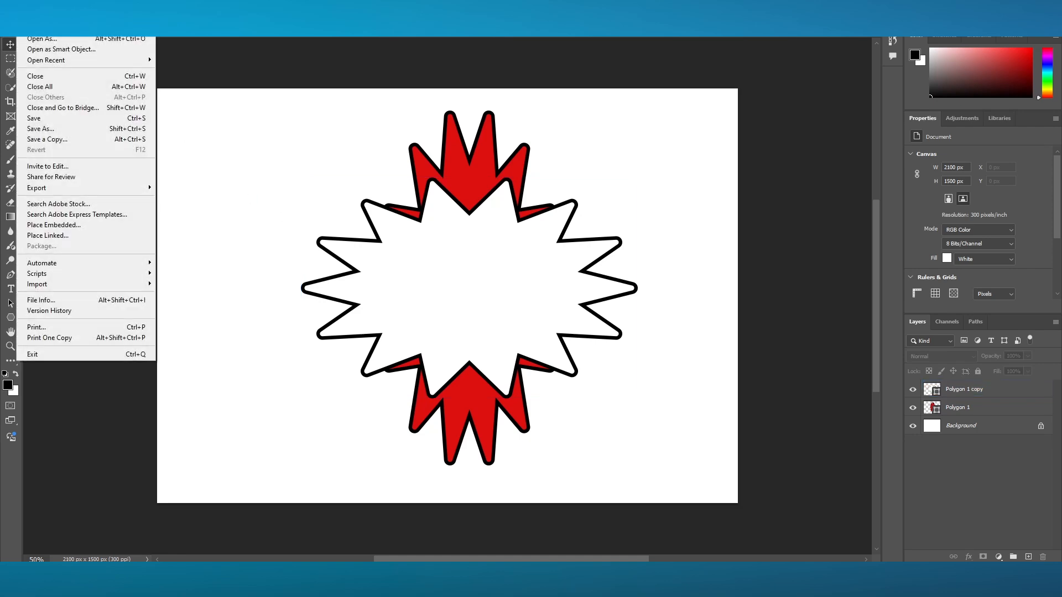
pyautogui.click(387, 215)
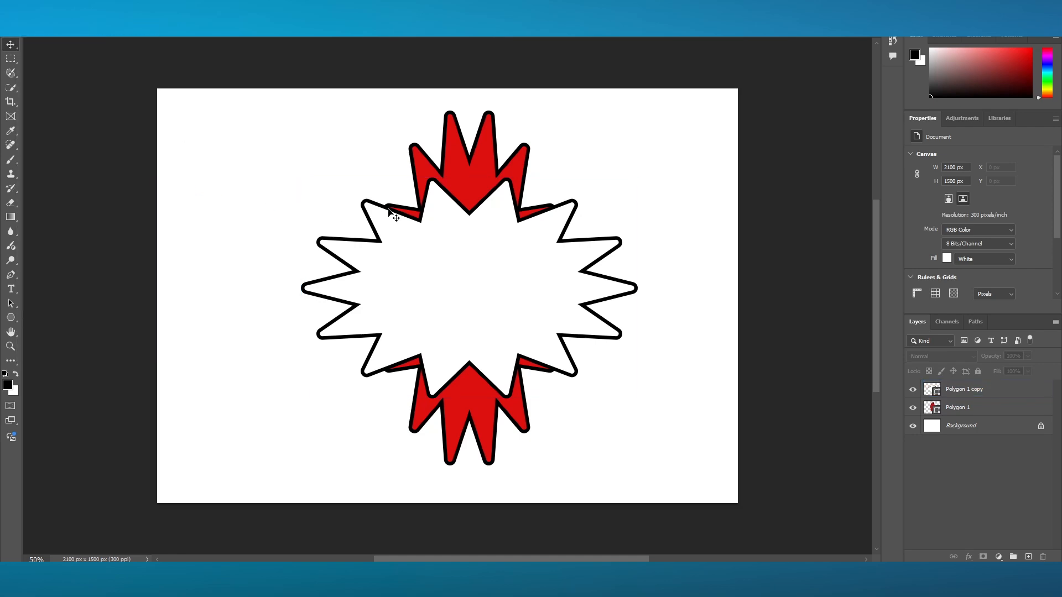
pyautogui.click(435, 245)
pyautogui.click(782, 244)
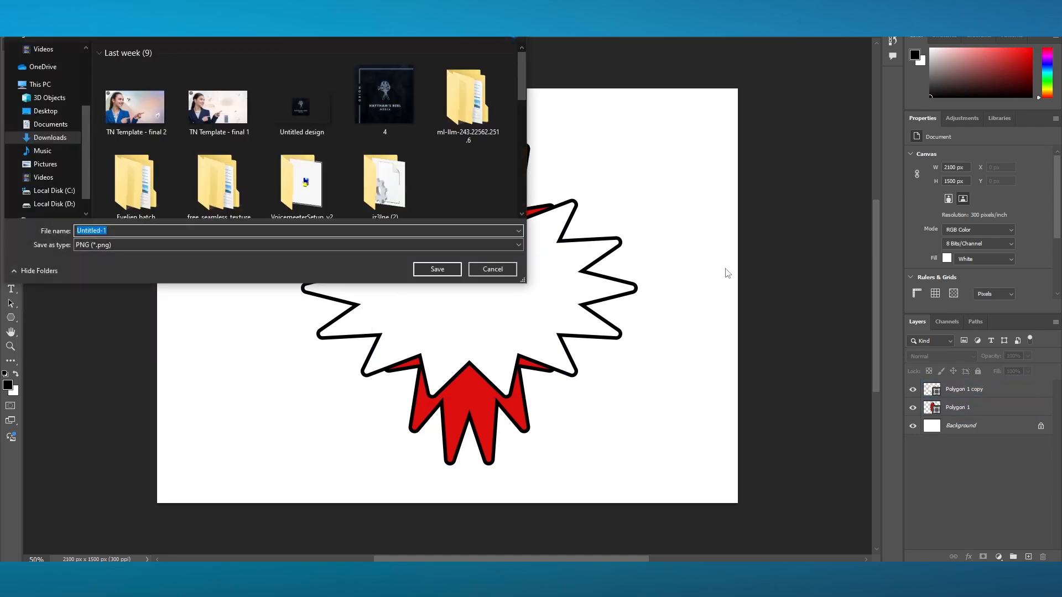
pyautogui.click(443, 272)
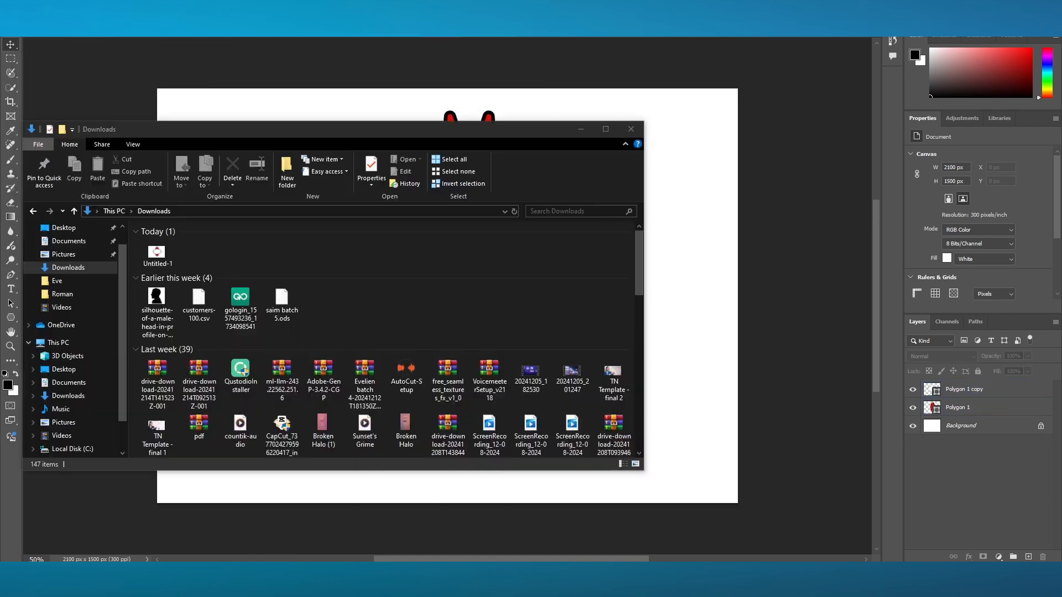
# Open the exported Untitled-1 image from Downloads, inspect its edges up close, and close the viewer and folder
pyautogui.click(145, 261)
pyautogui.doubleClick(144, 259)
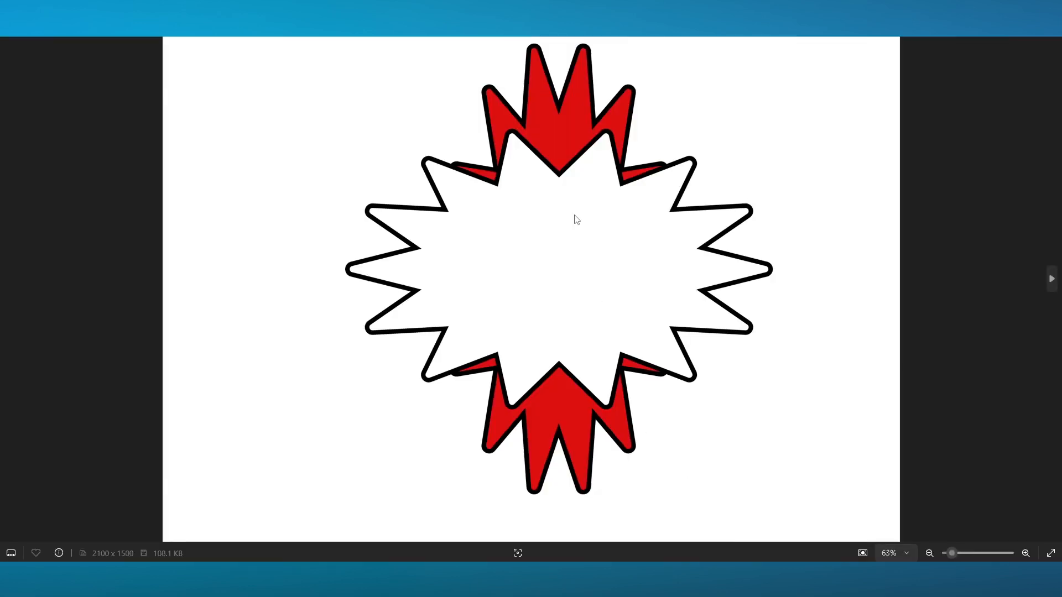
pyautogui.scroll(5, 571, 213)
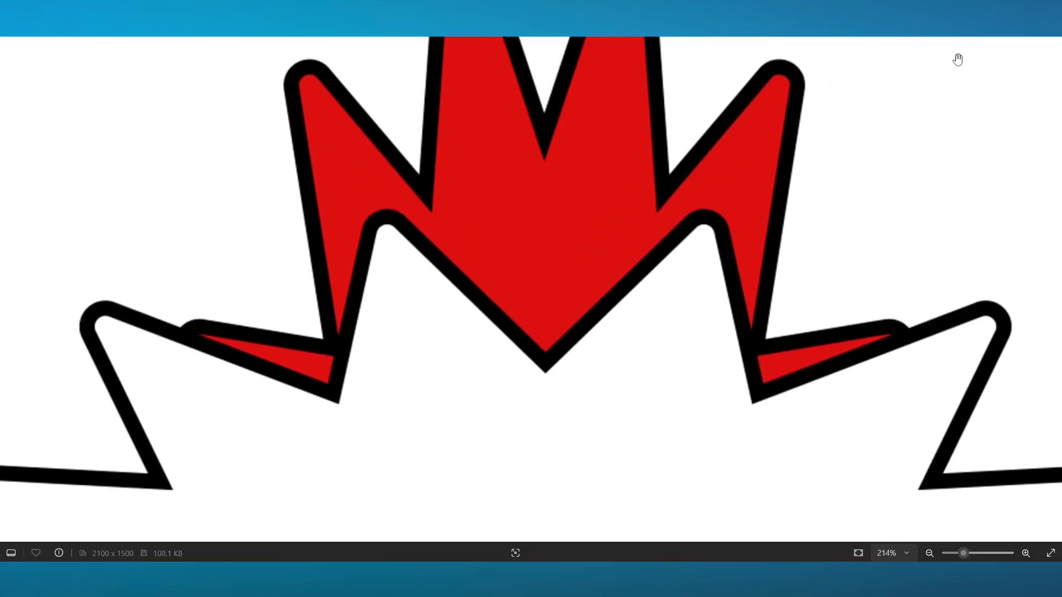
pyautogui.click(1048, 6)
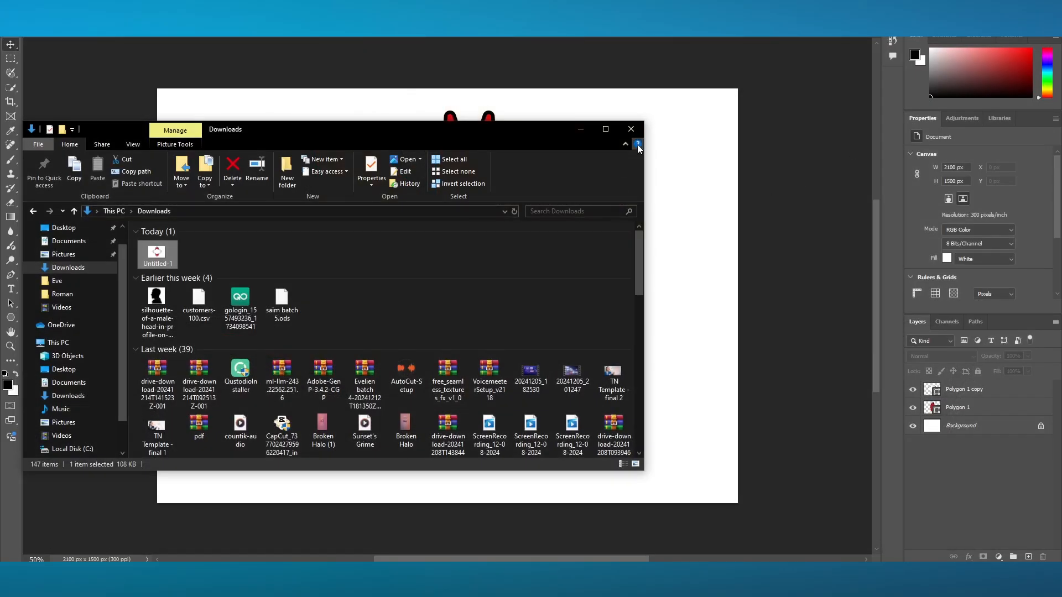
pyautogui.click(632, 129)
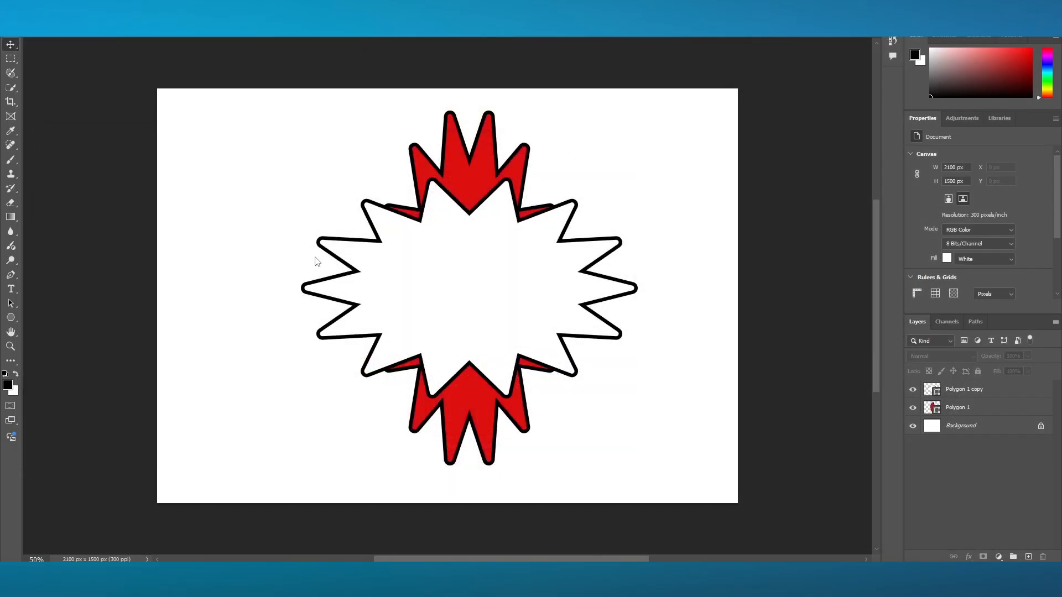